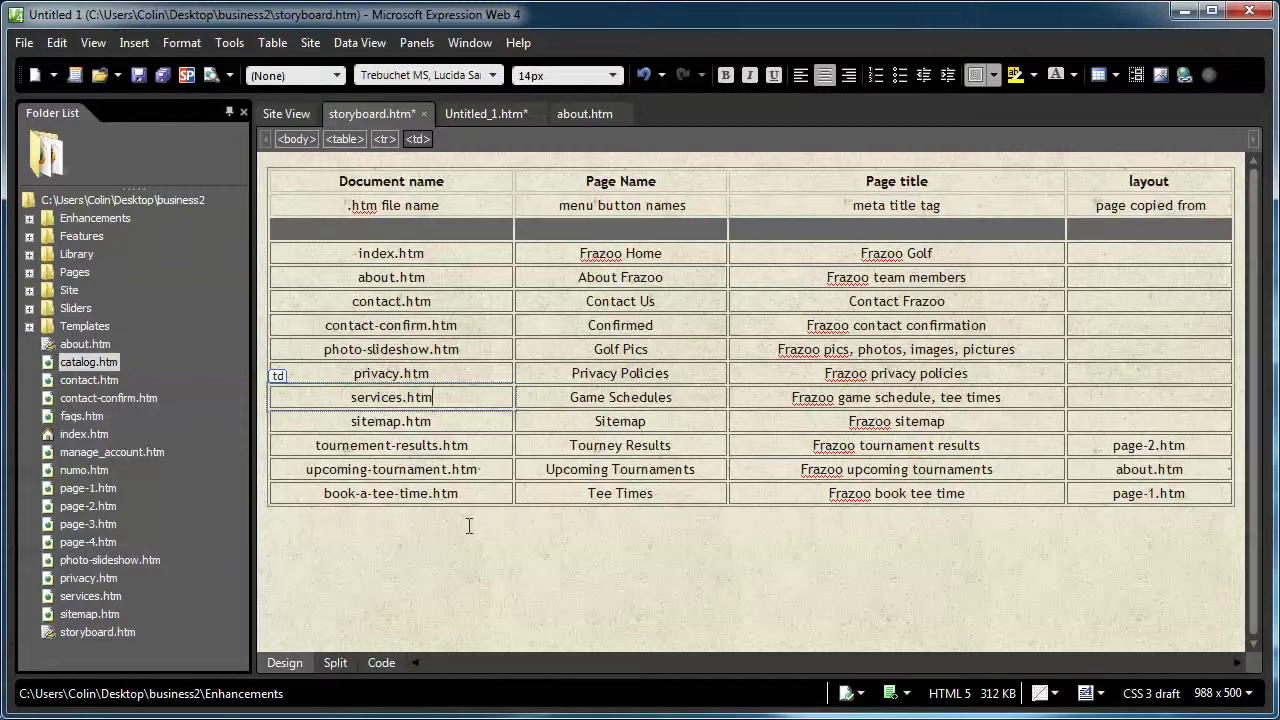
# - Change the document name about.htm in the storyboard table to frazoo-team.htm
pyautogui.click(373, 278)
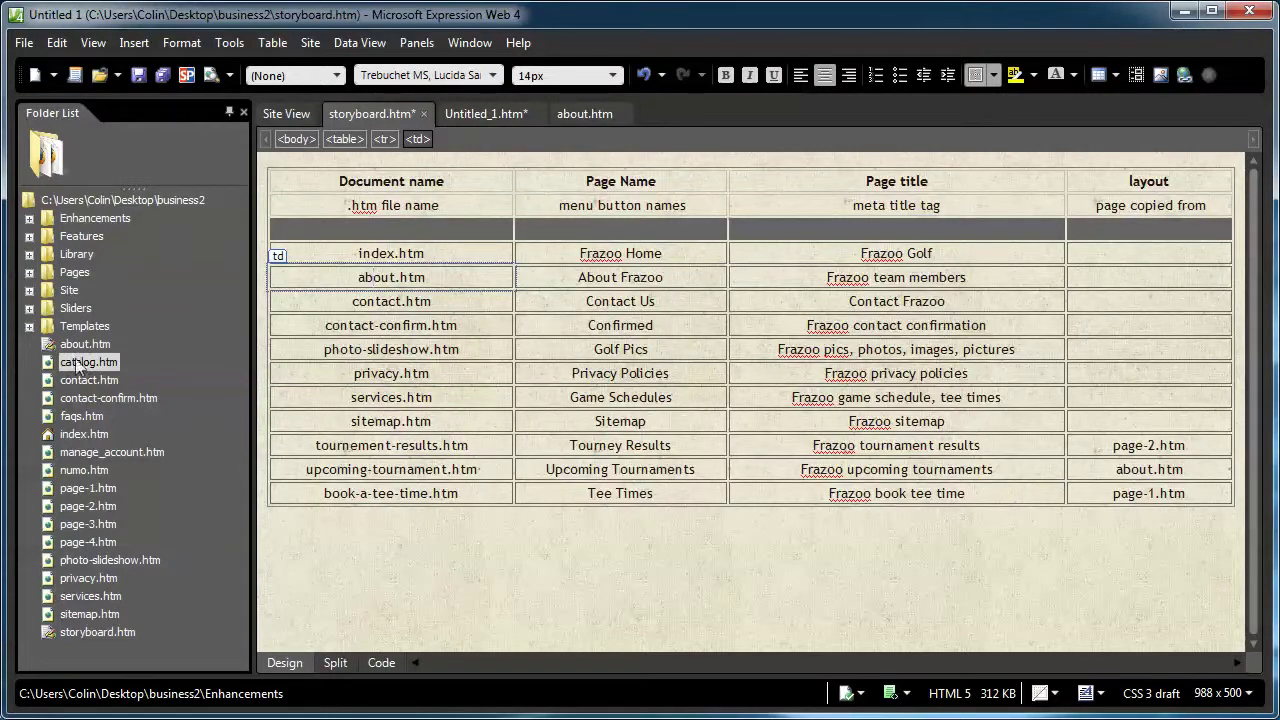
pyautogui.click(383, 279)
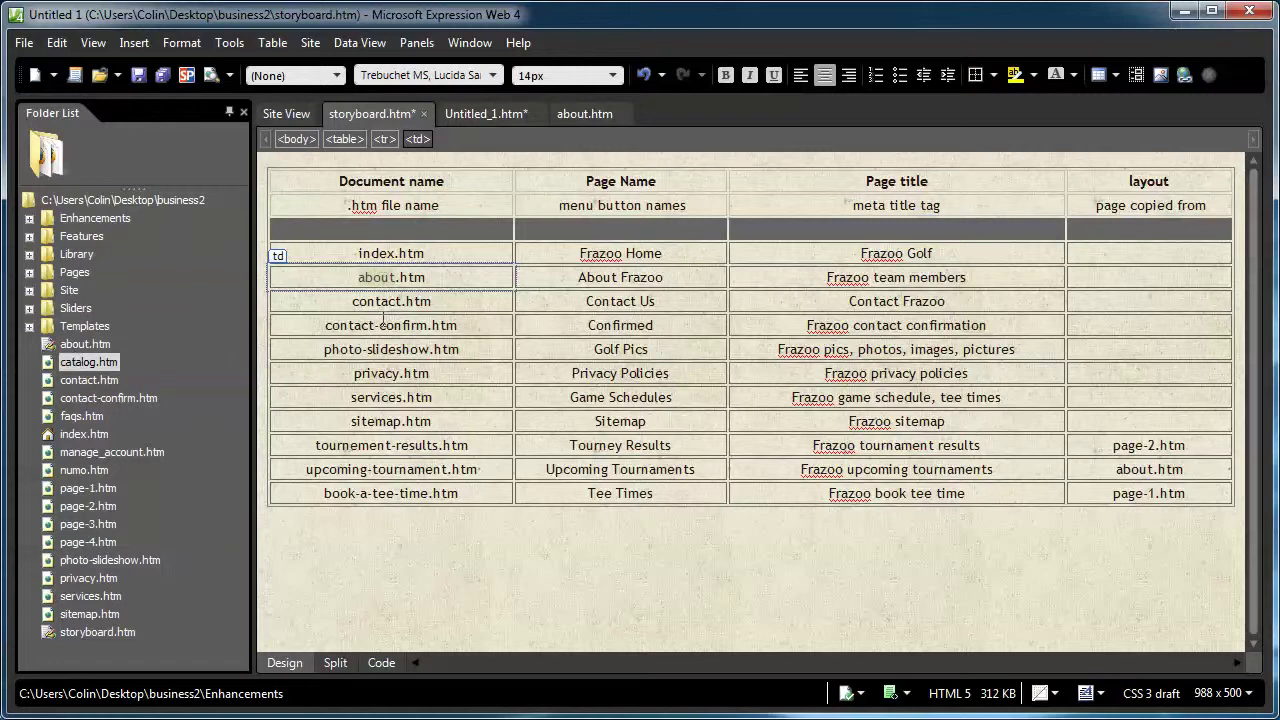
pyautogui.write('frz')
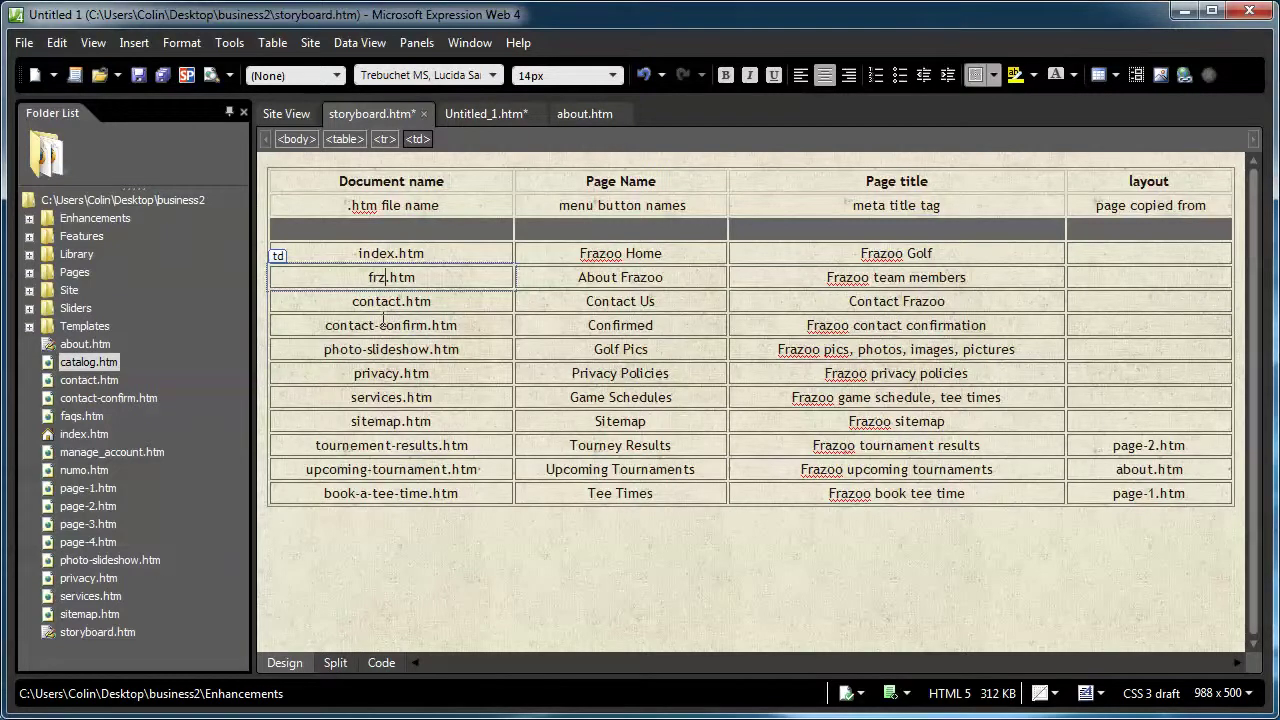
pyautogui.press('BackSpace')
pyautogui.write('azoo-team')
pyautogui.hotkey('shift', 'Return')
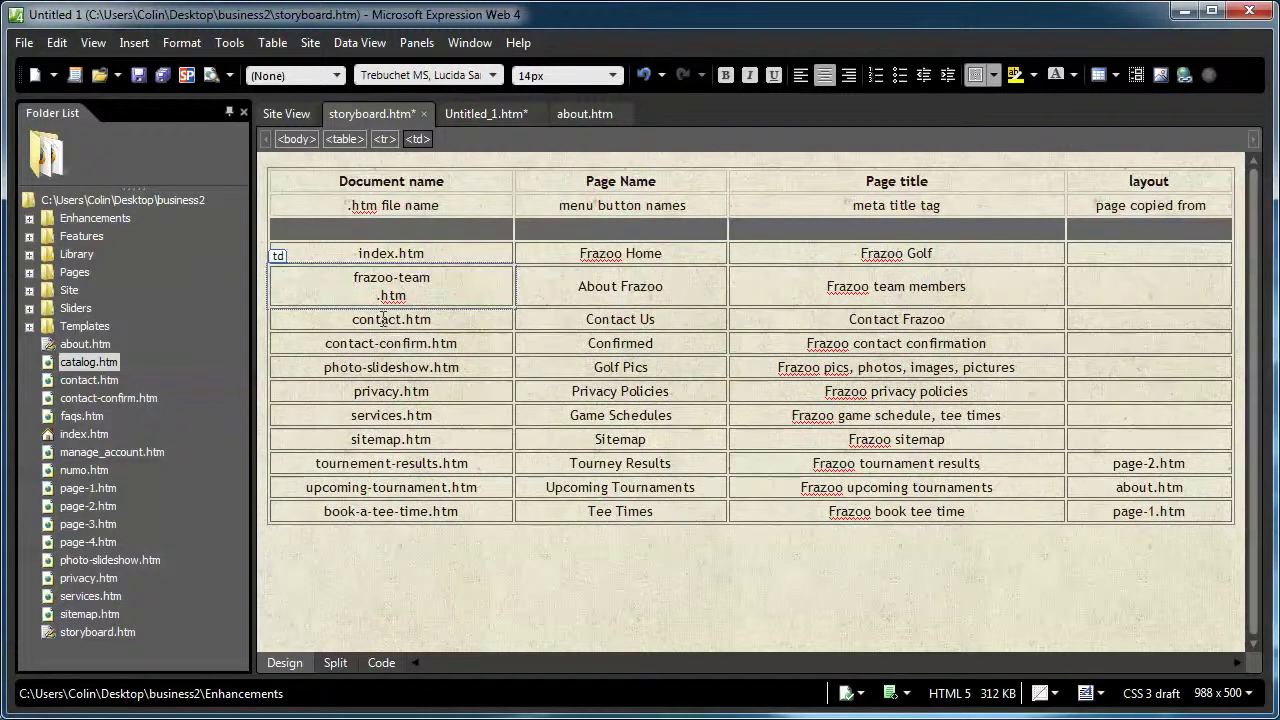
pyautogui.press('BackSpace')
# - Copy frazoo-team.htm from the table and rename the site file about.htm with it
pyautogui.moveTo(456, 282); pyautogui.dragTo(310, 308)
pyautogui.hotkey('ctrl', 'c')
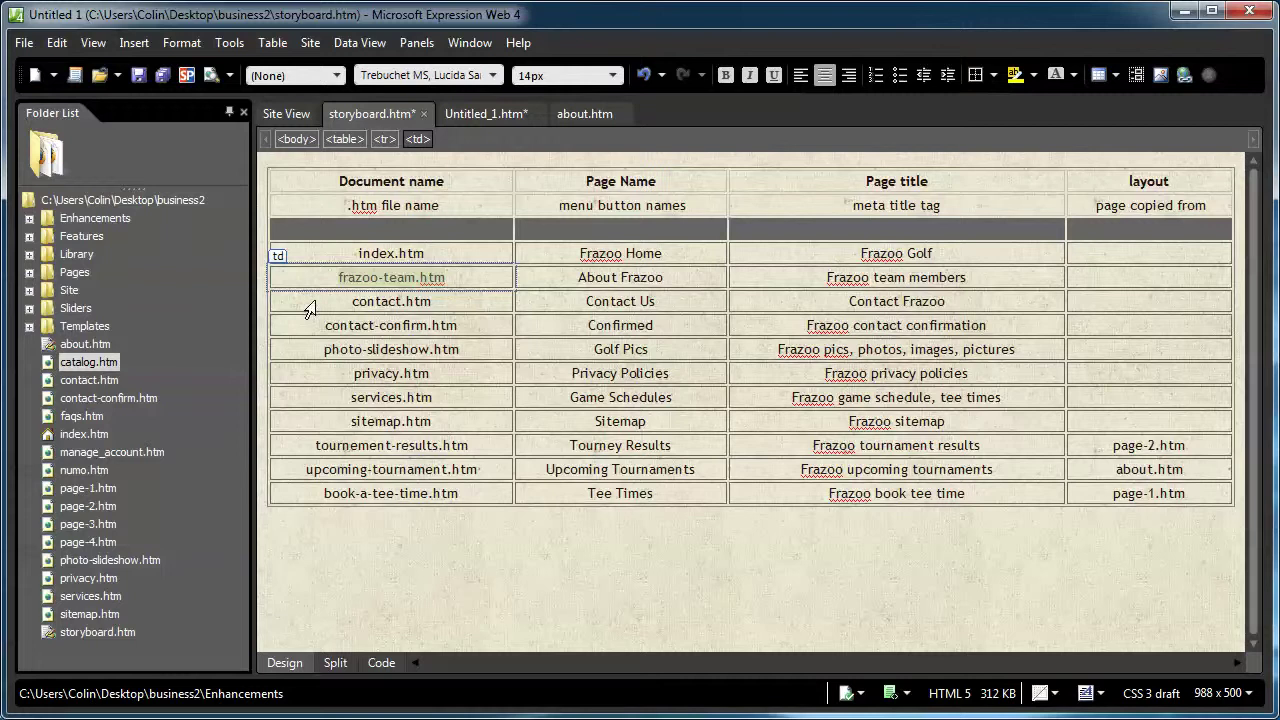
pyautogui.click(84, 344)
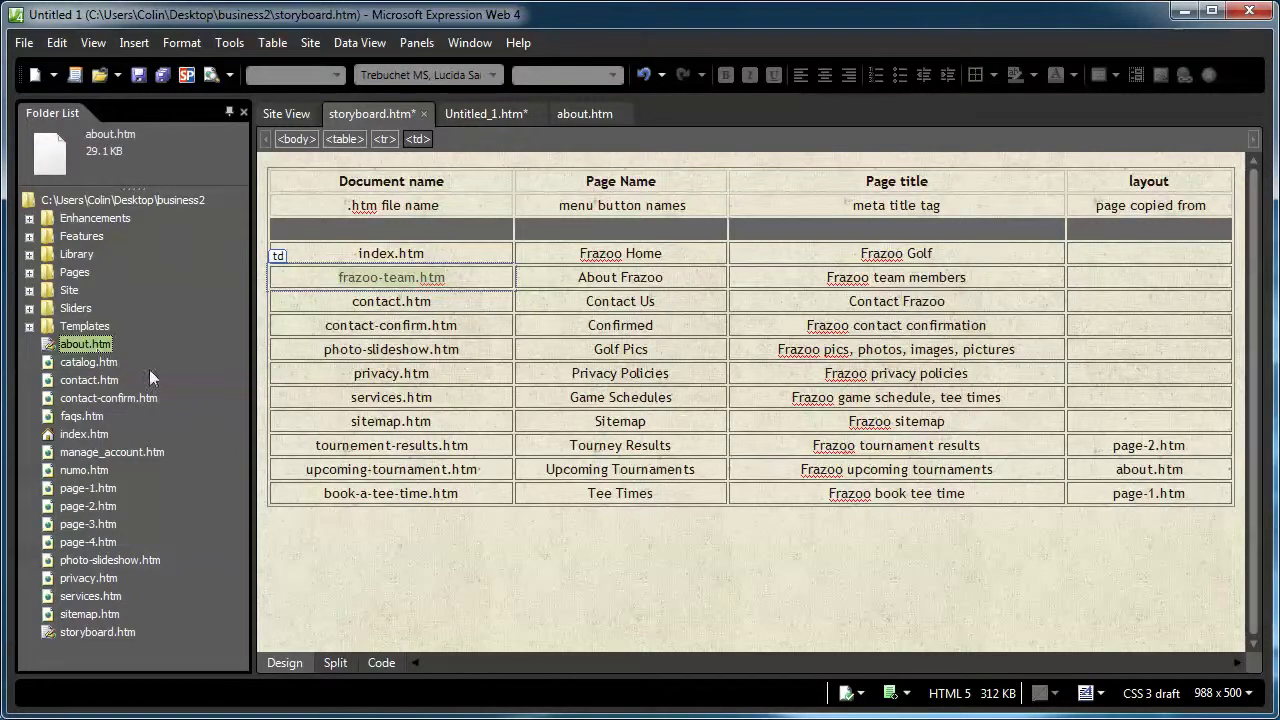
pyautogui.hotkey('ctrl', 'v')
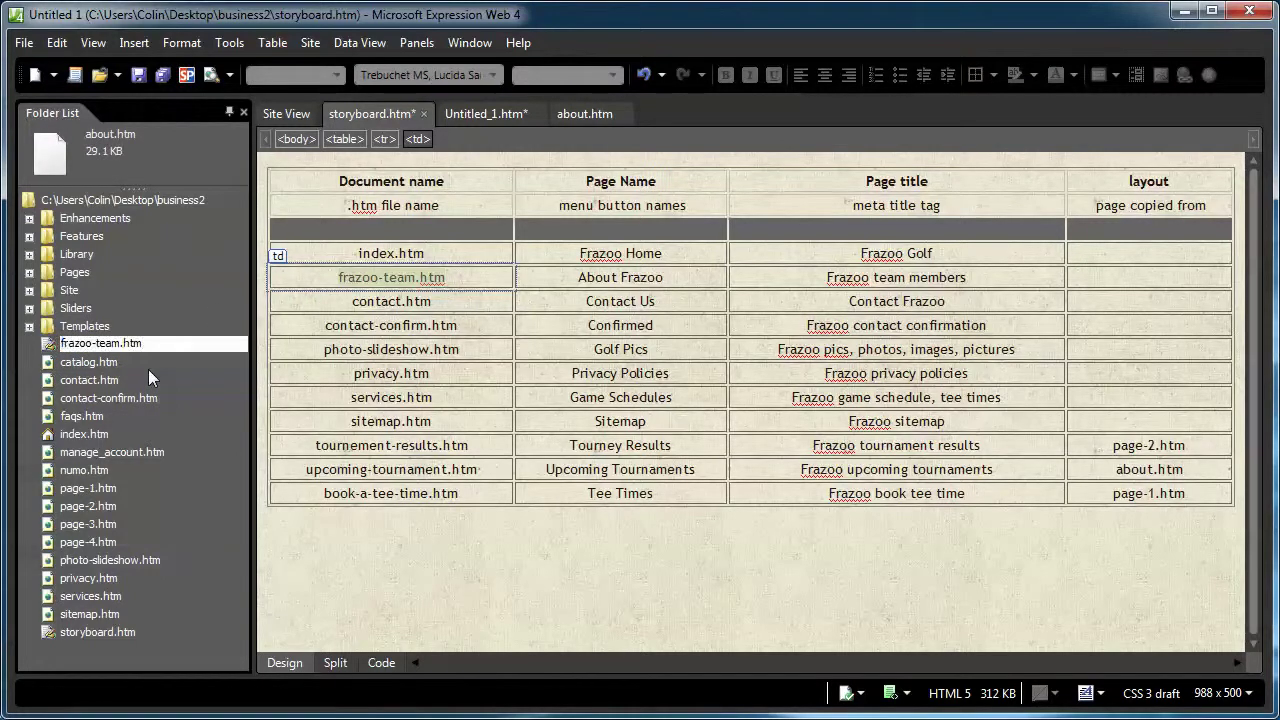
pyautogui.press('Return')
pyautogui.click(630, 420)
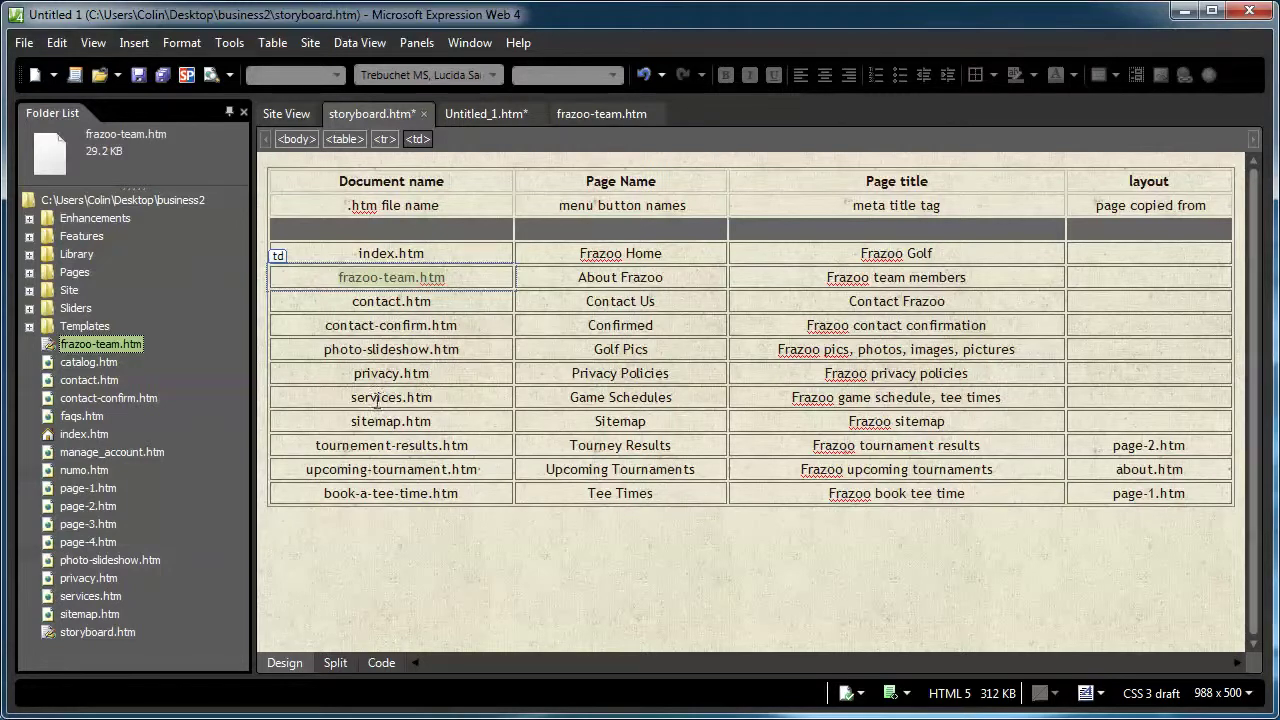
# - Change the document name services.htm in the storyboard table to schedule.htm
pyautogui.click(75, 597)
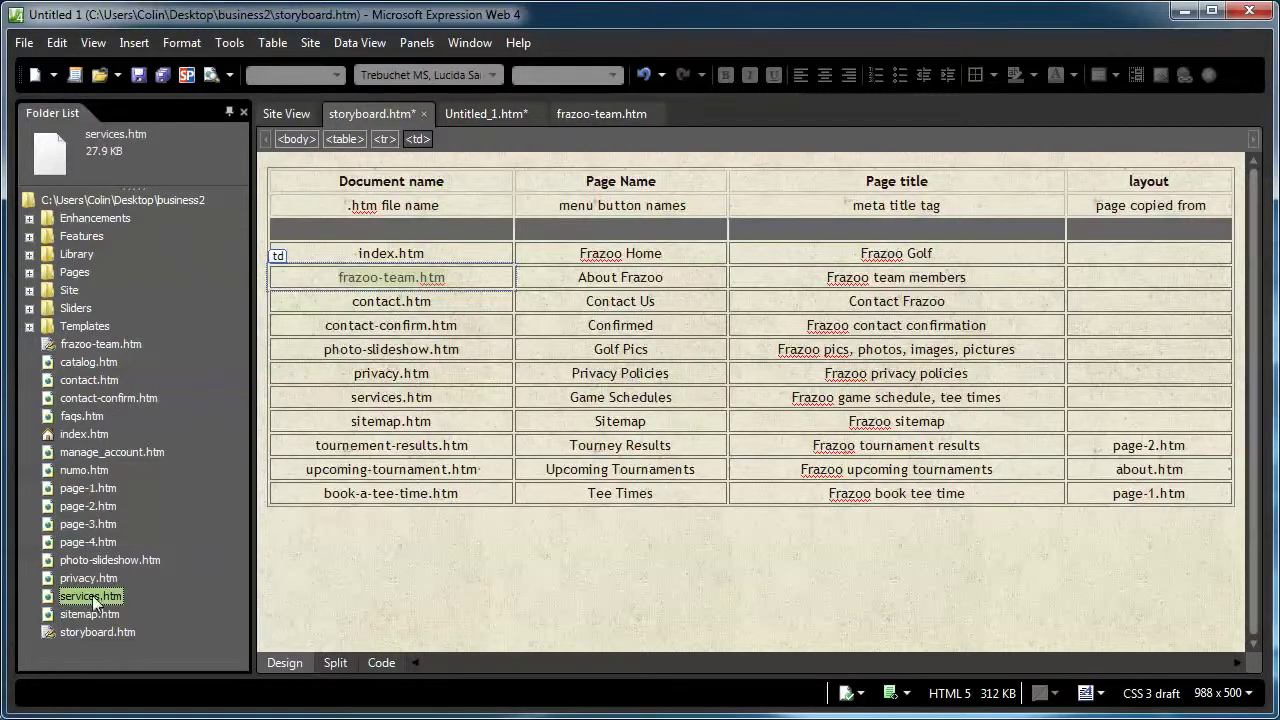
pyautogui.click(375, 400)
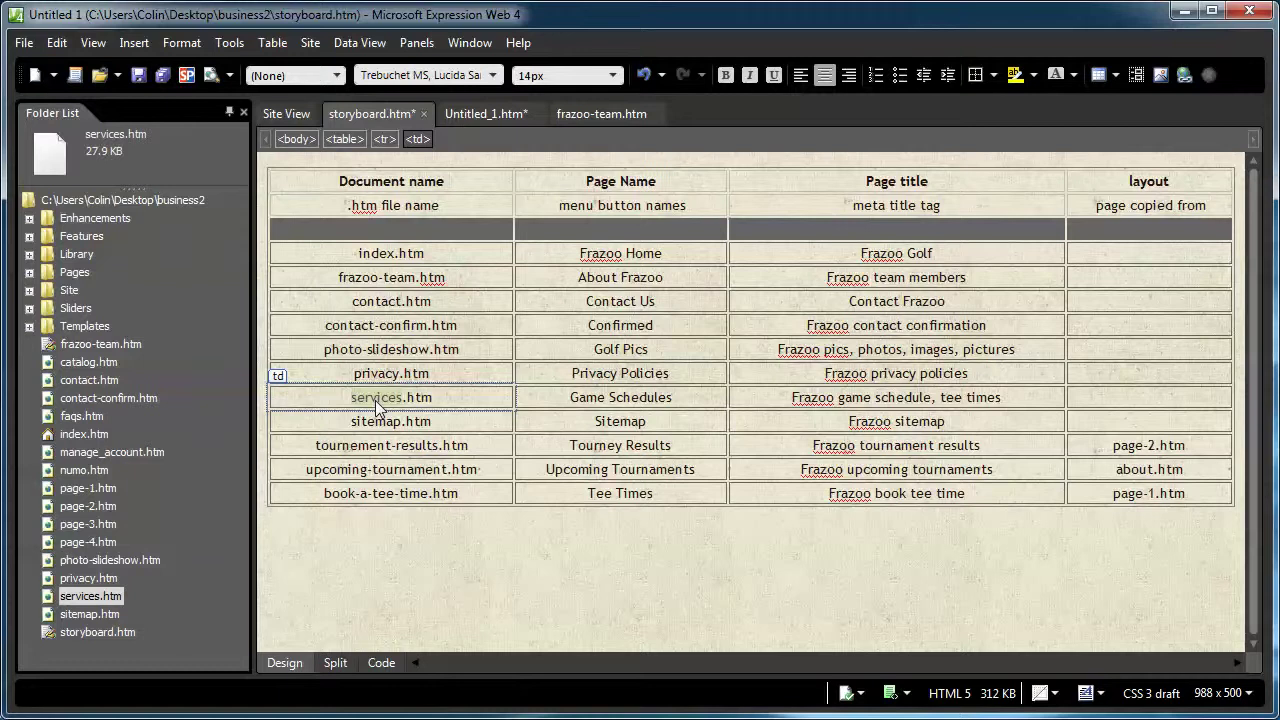
pyautogui.write('schedule')
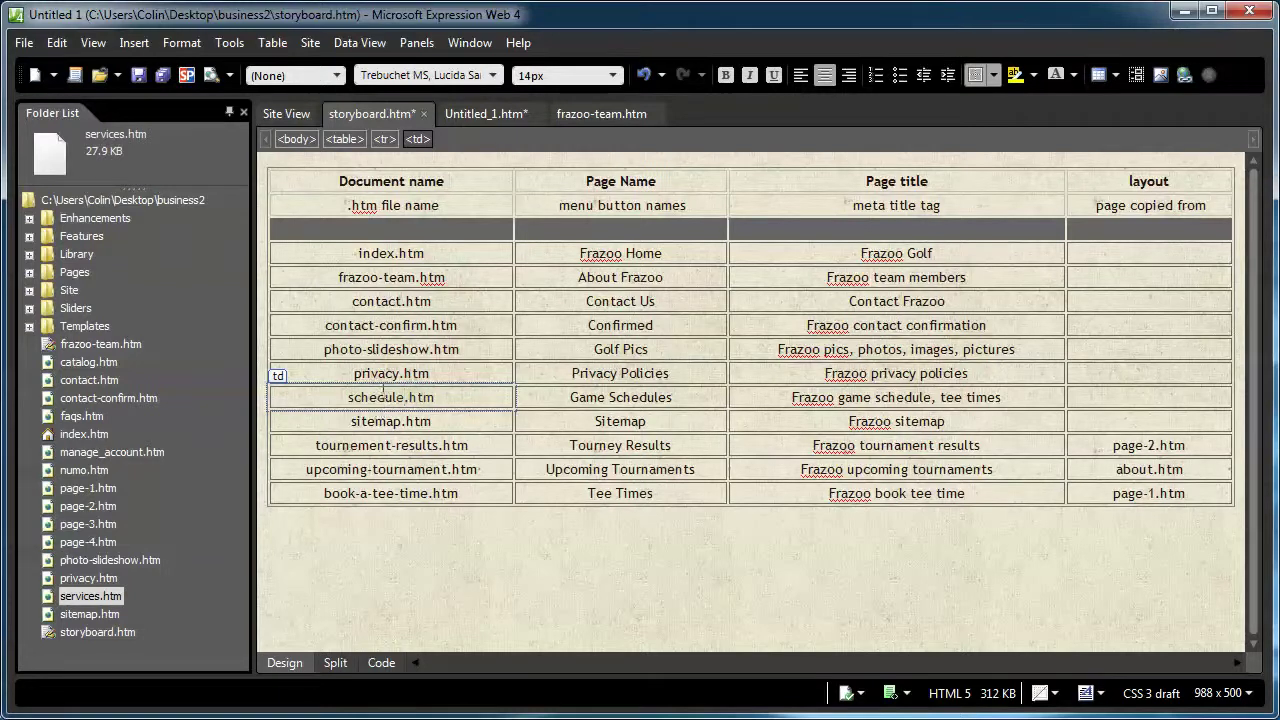
# - Copy schedule.htm from the table and rename the site file services.htm with it
pyautogui.tripleClick(383, 397)
pyautogui.hotkey('ctrl', 'c')
pyautogui.click(85, 598)
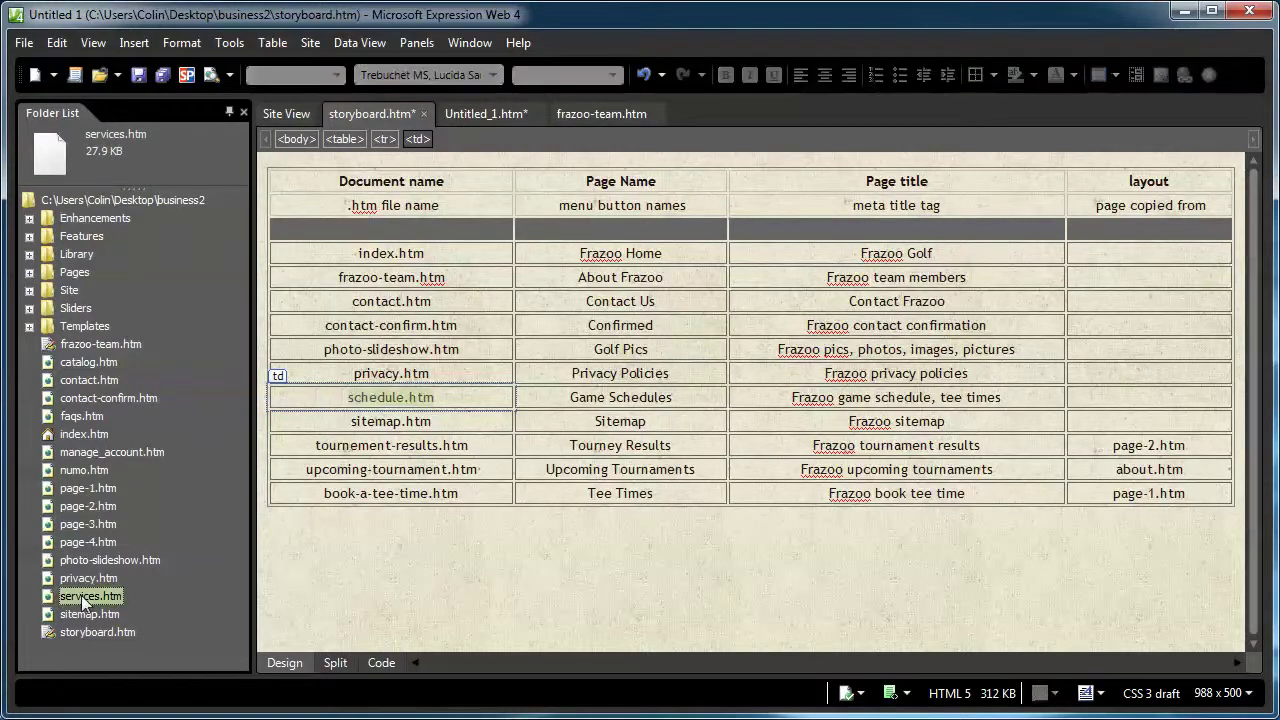
pyautogui.click(105, 596)
pyautogui.hotkey('ctrl', 'v')
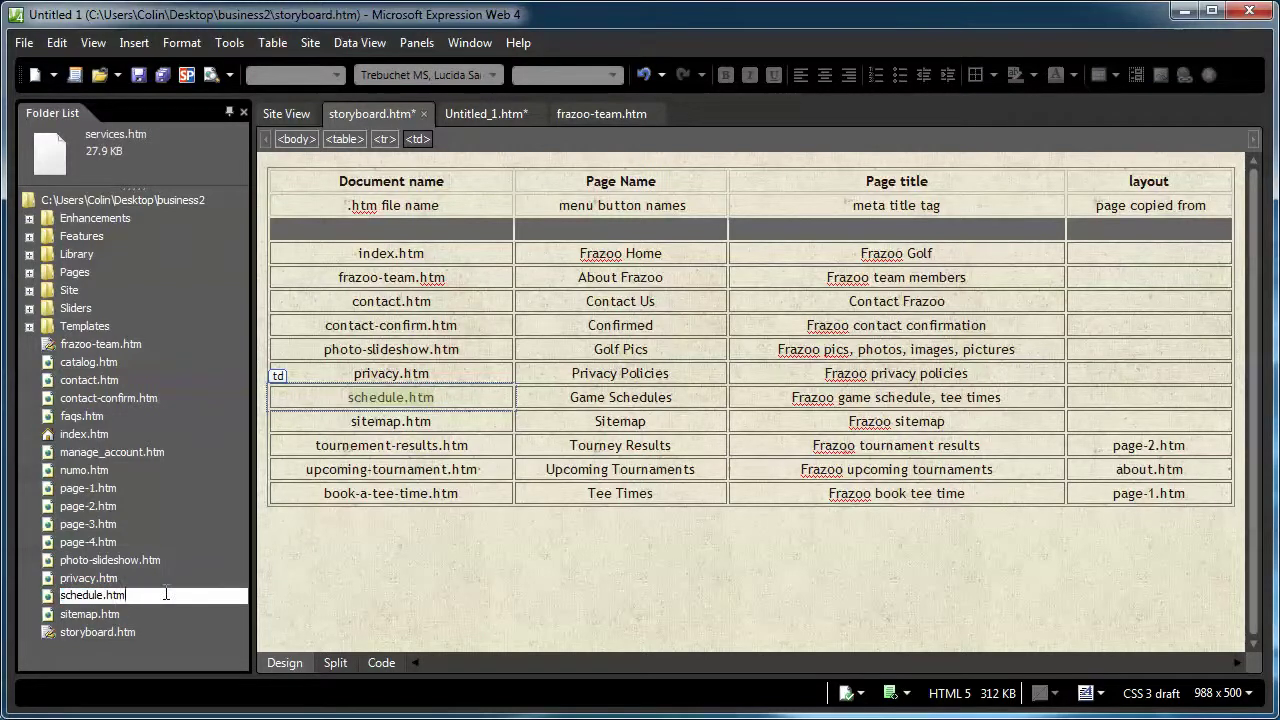
pyautogui.press('Return')
pyautogui.click(618, 420)
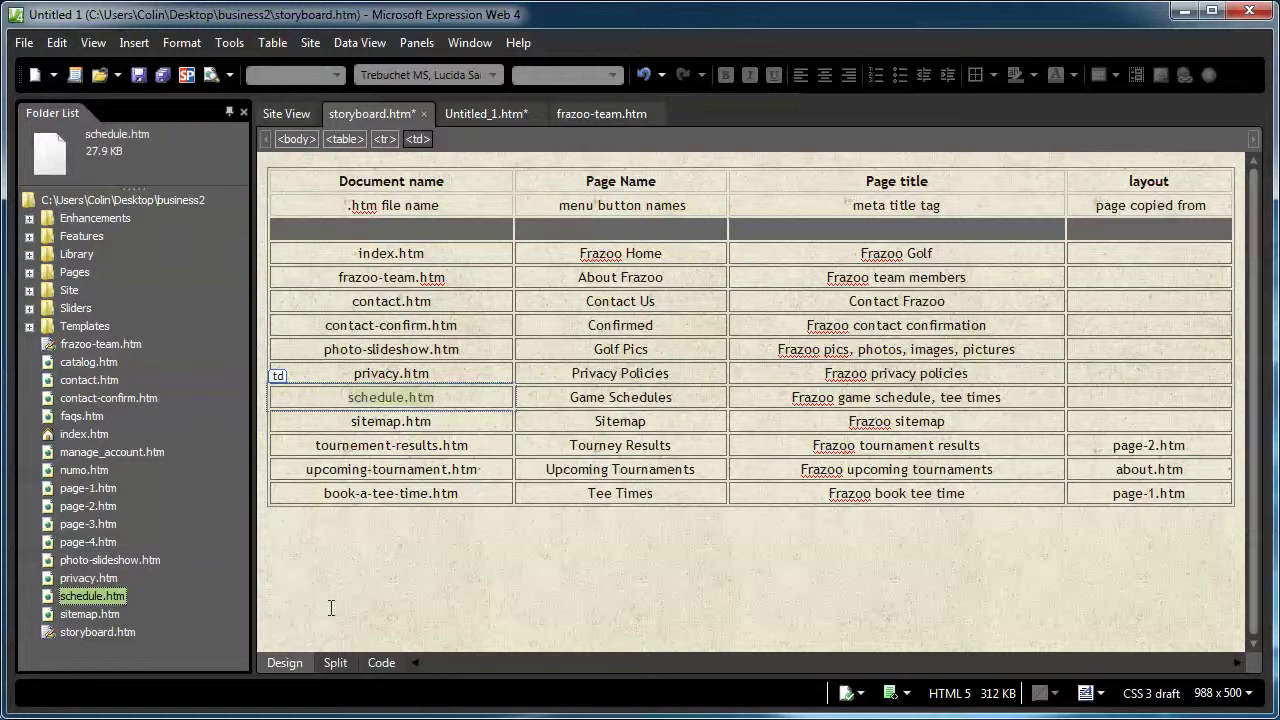
# - Open manage_account.htm, examine its account placeholders and footer content, and close the page again
pyautogui.click(98, 470)
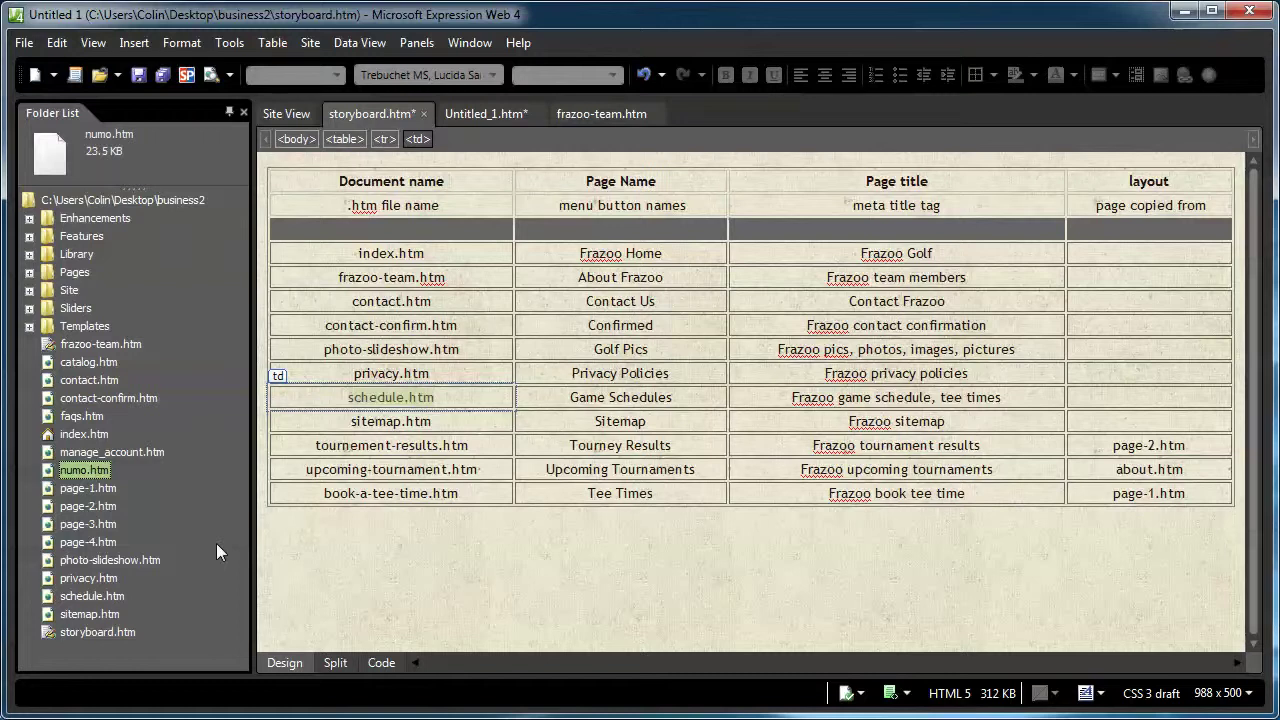
pyautogui.press('Up')
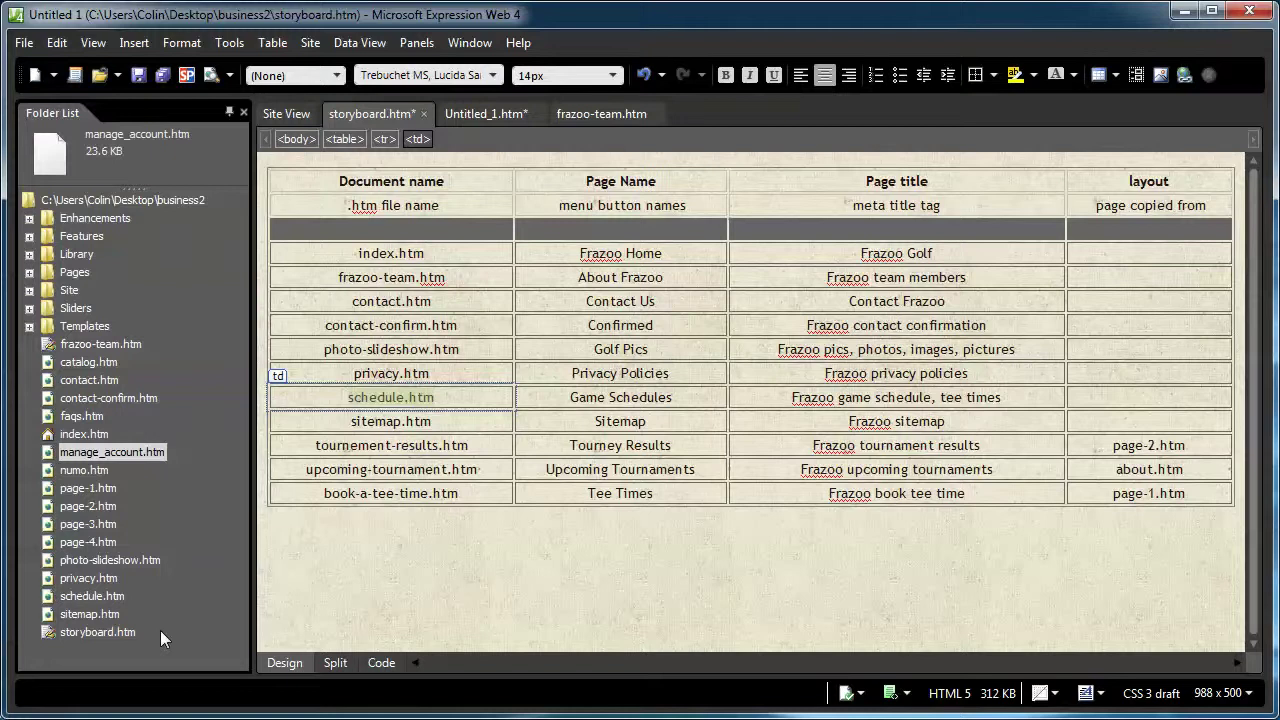
pyautogui.doubleClick(134, 452)
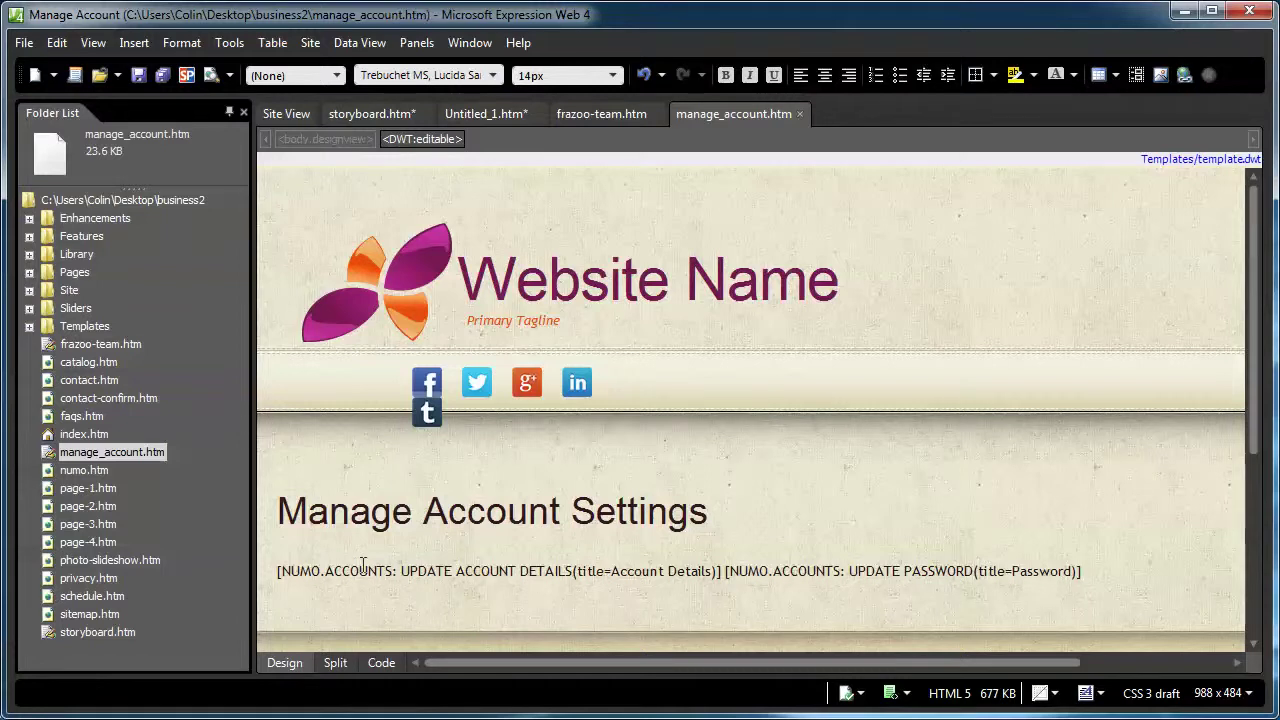
pyautogui.scroll(-3, 297, 583)
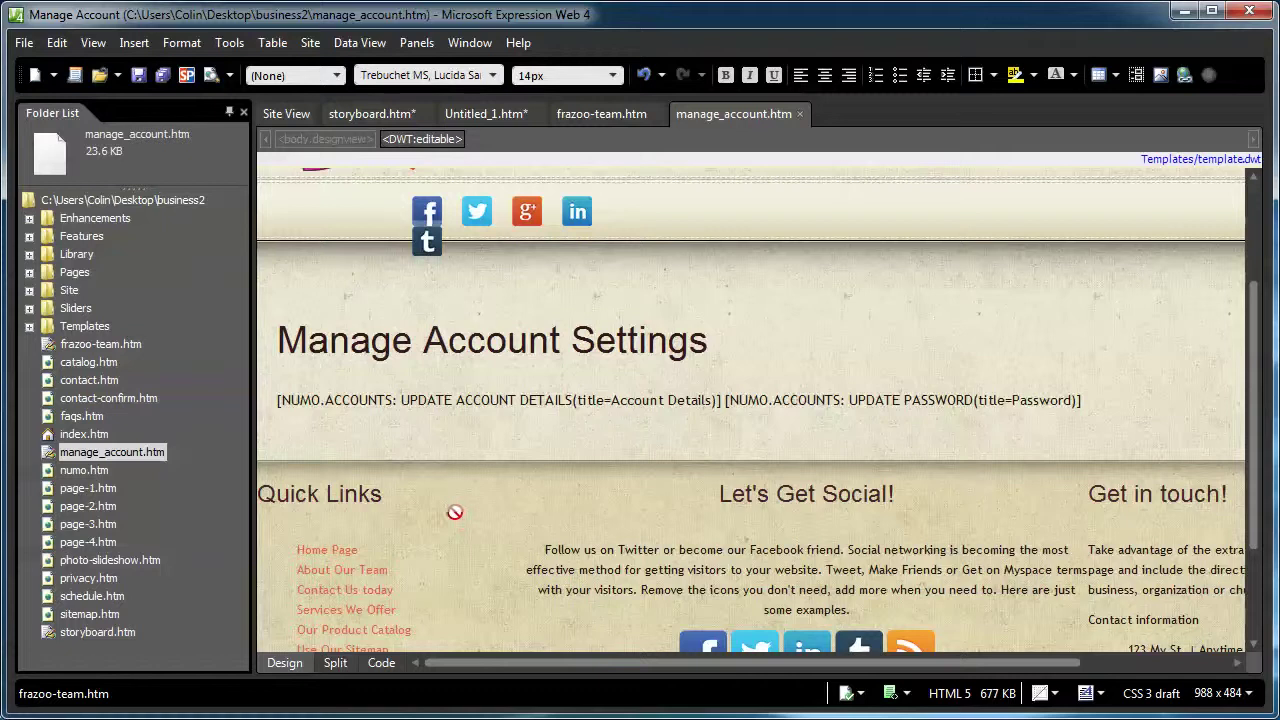
pyautogui.scroll(-3, 445, 513)
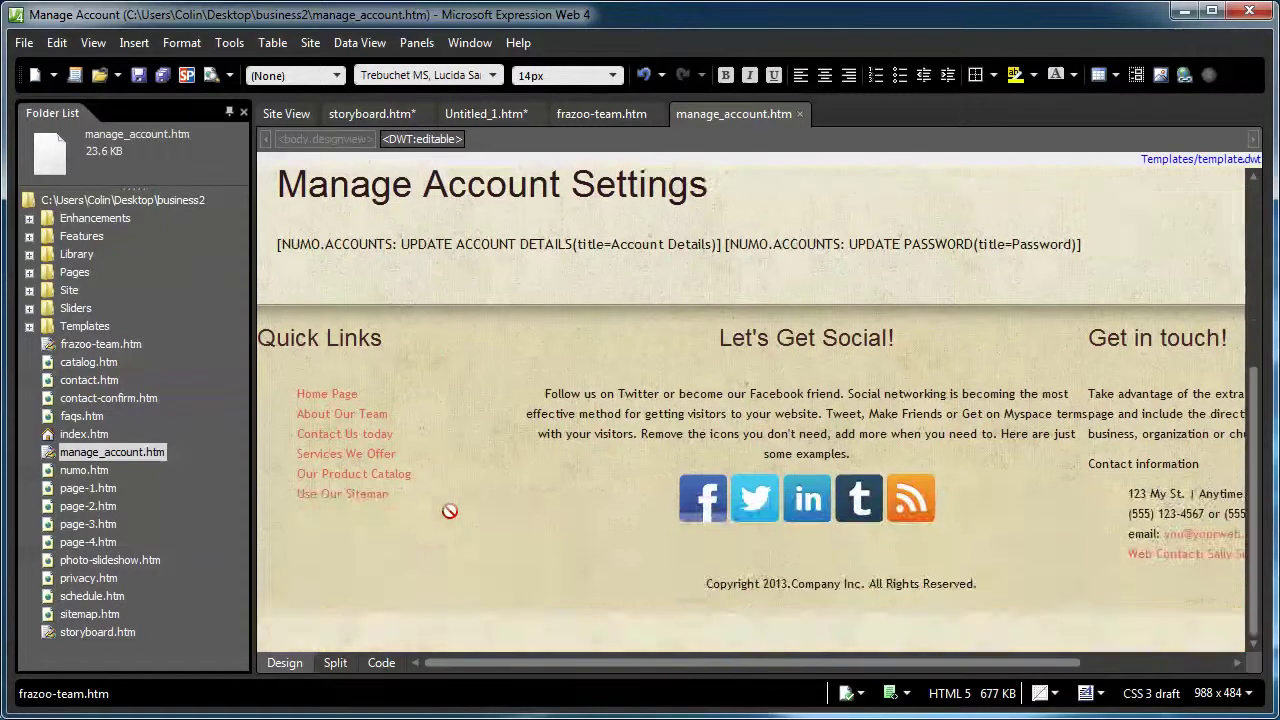
pyautogui.scroll(4, 452, 512)
pyautogui.scroll(1, 452, 512)
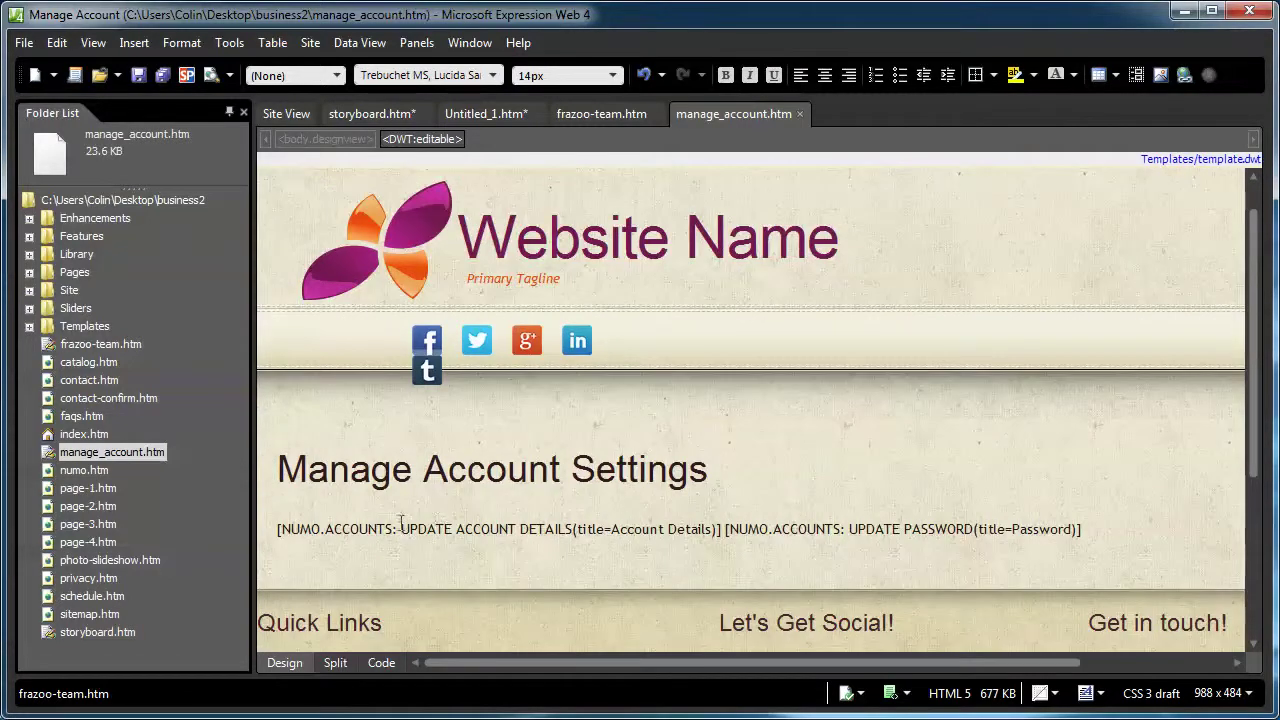
pyautogui.click(300, 531)
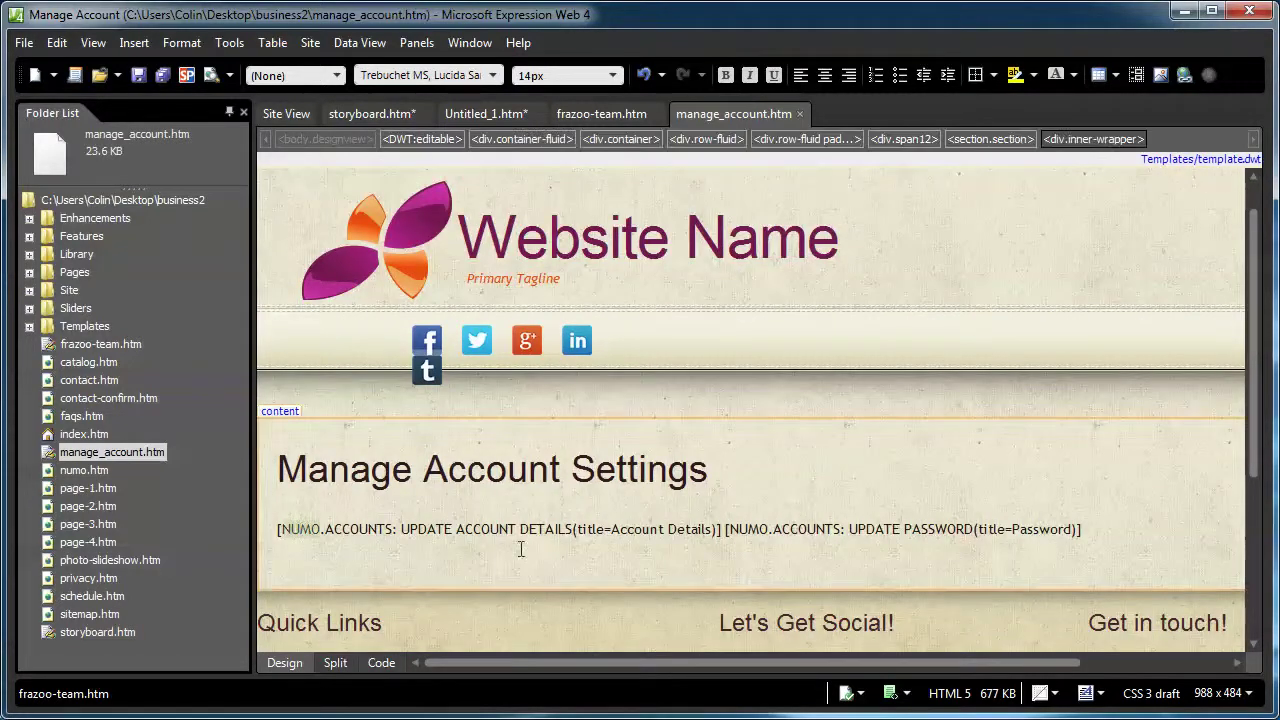
pyautogui.scroll(-3, 515, 545)
pyautogui.scroll(3, 514, 525)
pyautogui.scroll(-3, 491, 523)
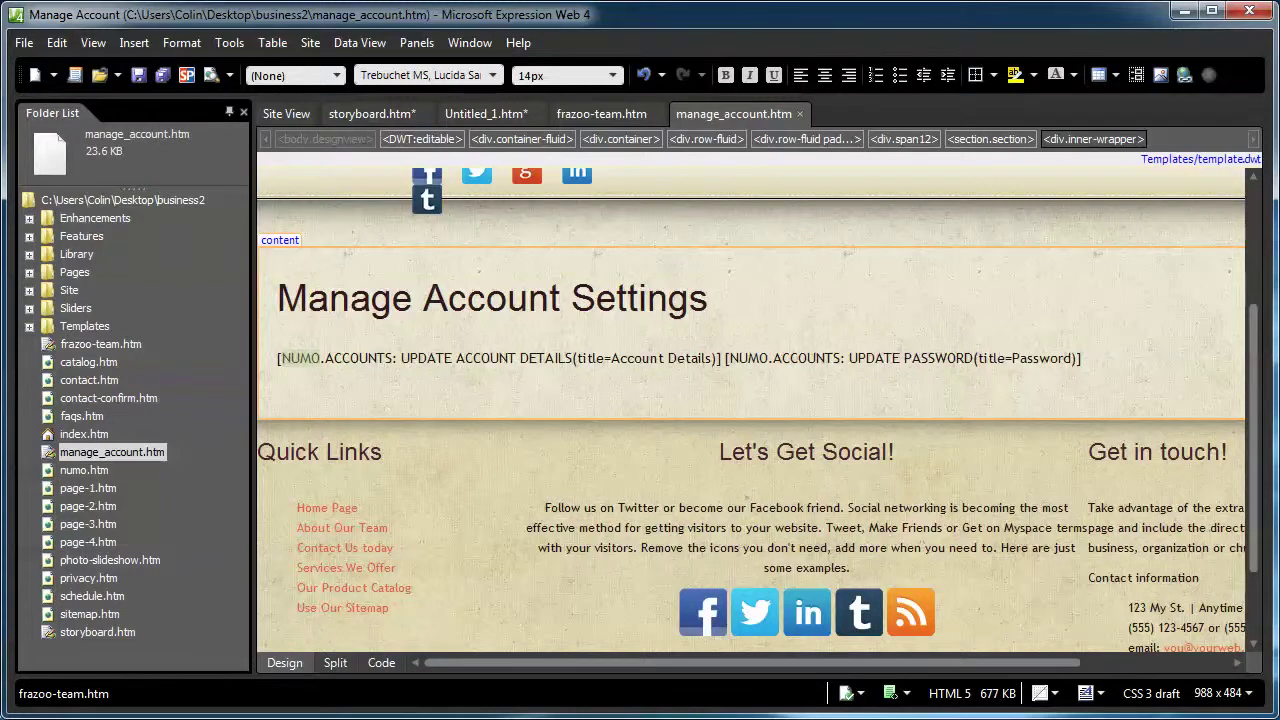
pyautogui.click(800, 114)
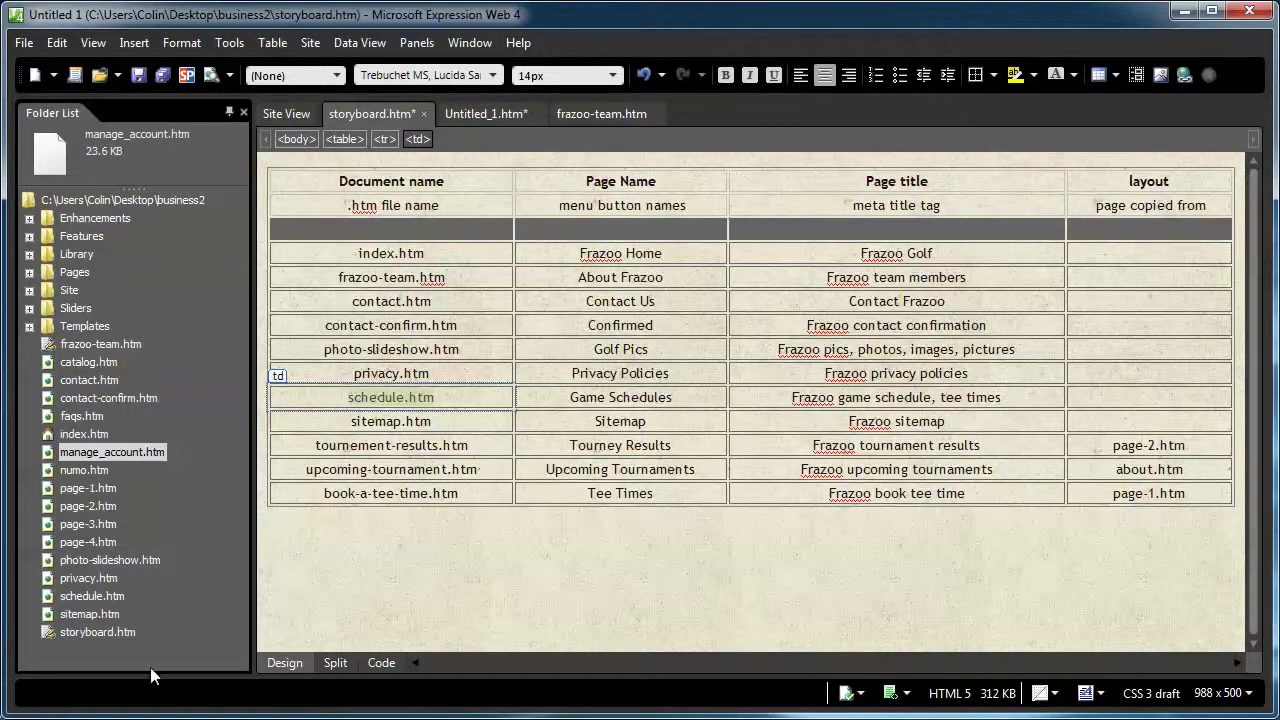
# - Delete the unneeded catalog.htm and faqs.htm files from the site
pyautogui.click(97, 361)
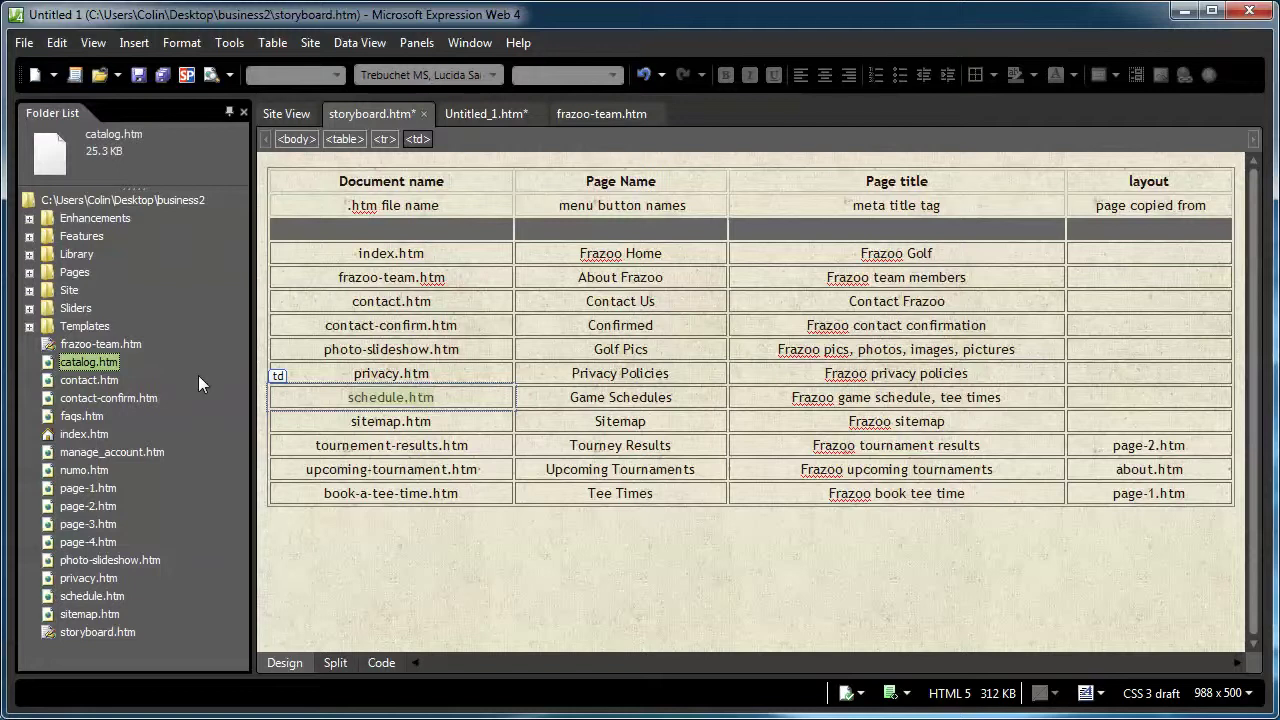
pyautogui.press('Delete')
pyautogui.click(507, 437)
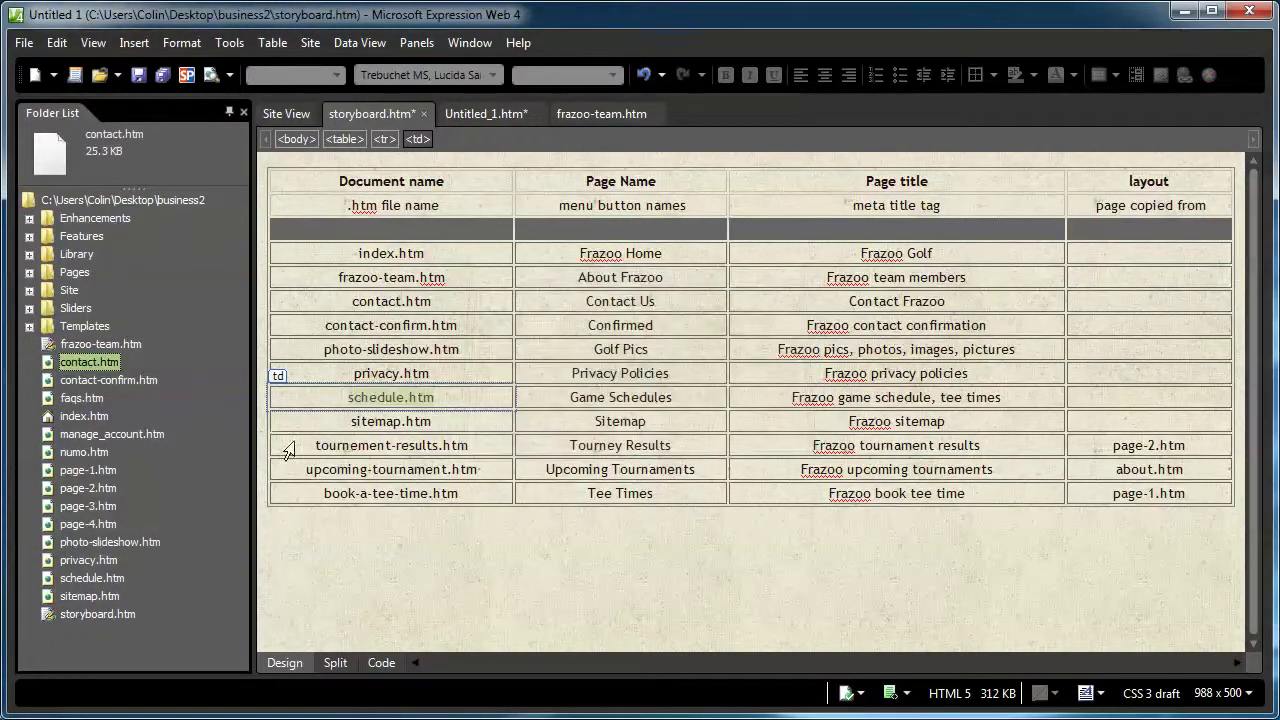
pyautogui.press('Delete')
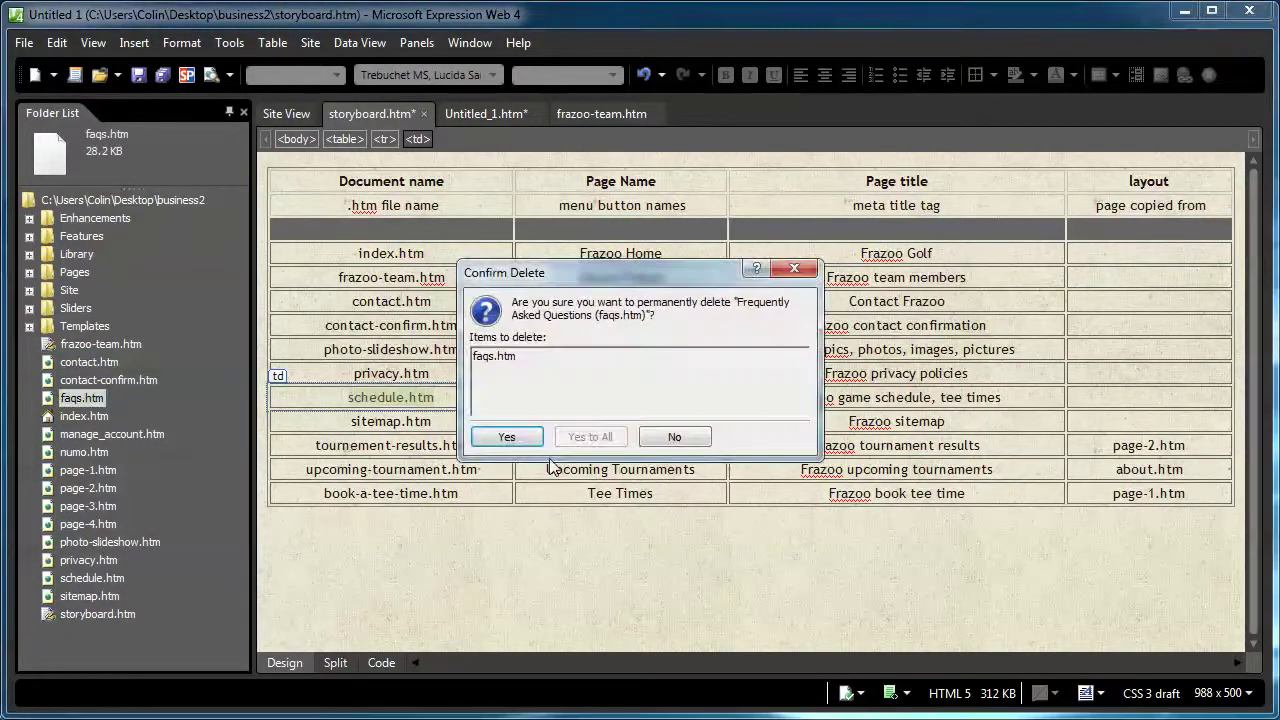
pyautogui.click(507, 435)
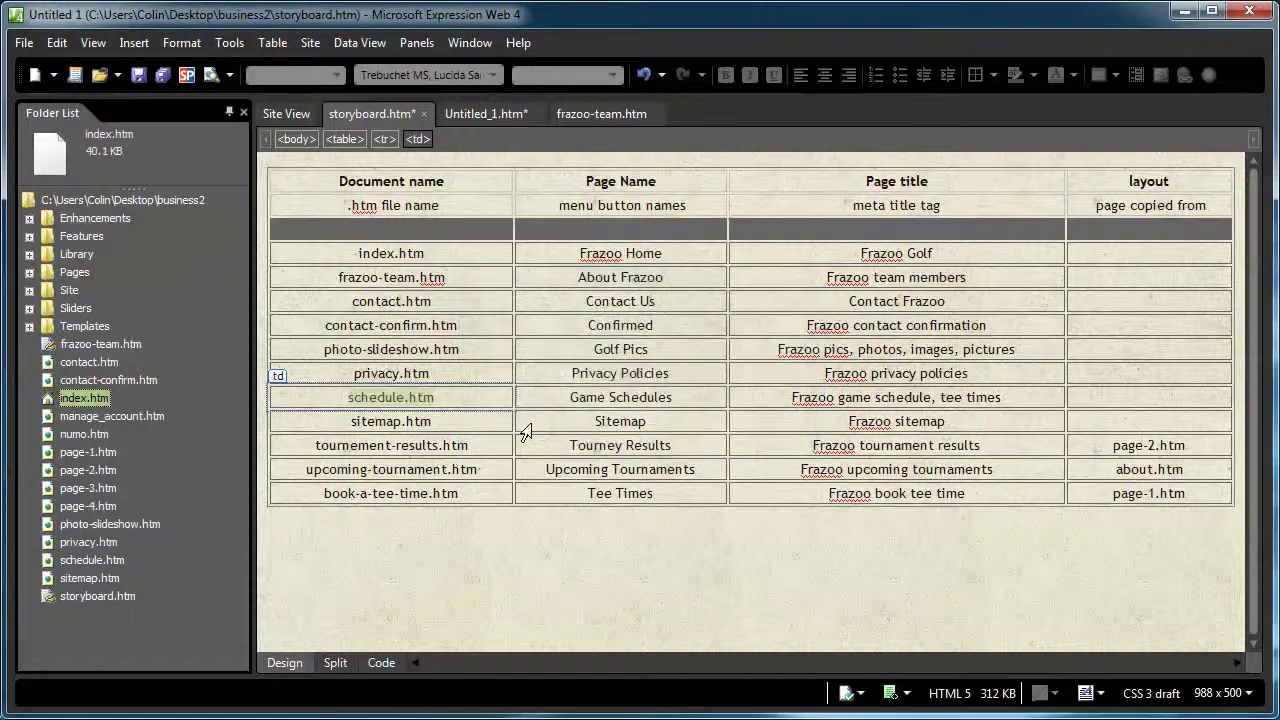
# - Delete the unused page-3.htm and page-4.htm files from the site together
pyautogui.click(87, 453)
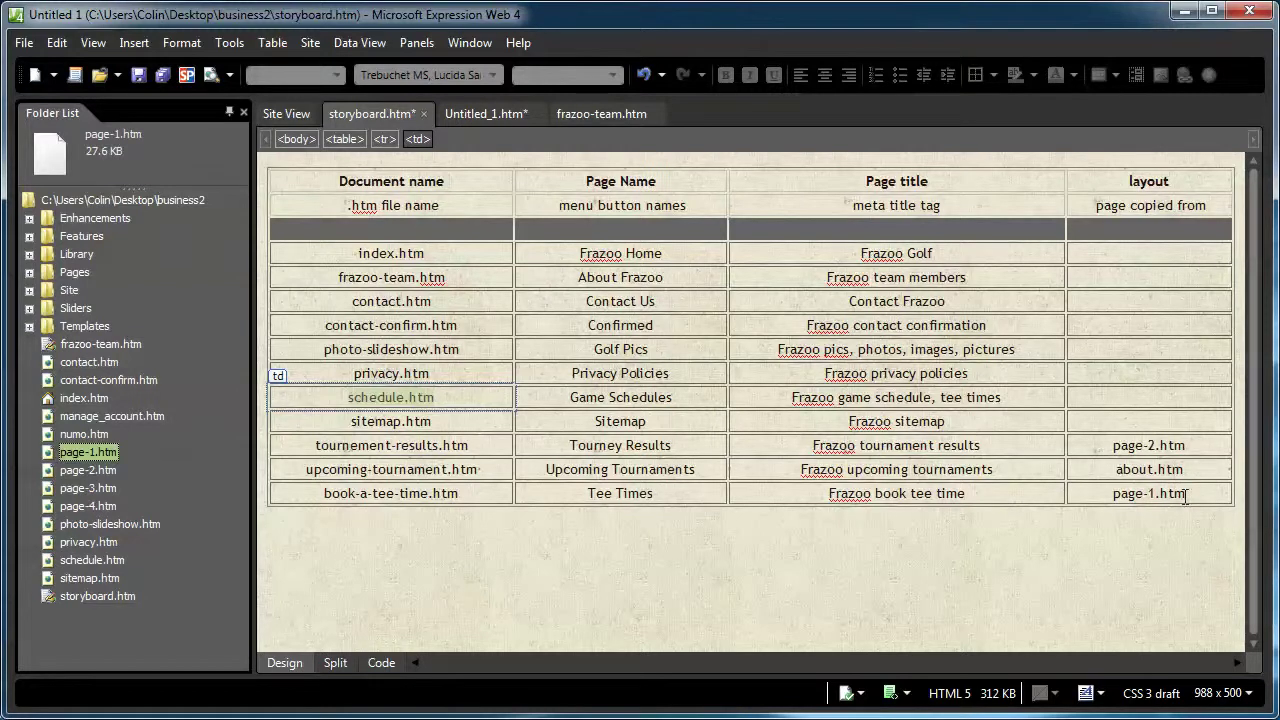
pyautogui.click(74, 490)
pyautogui.click(84, 507)
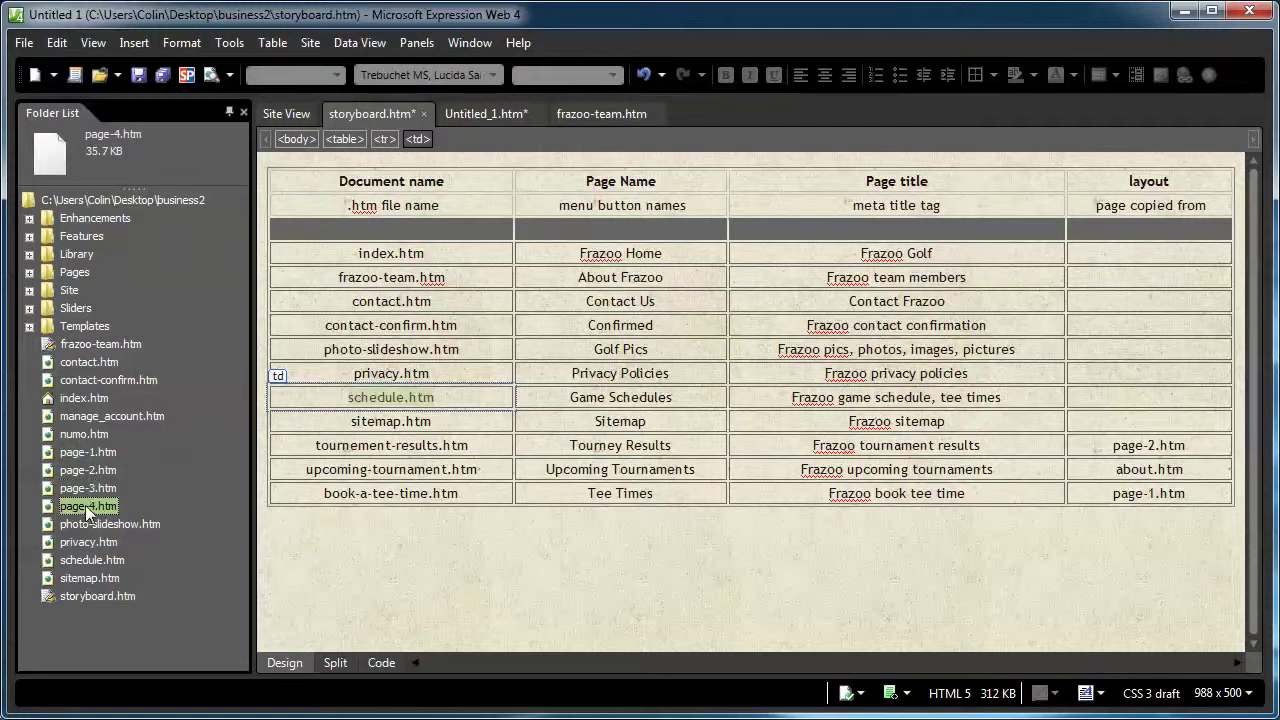
pyautogui.keyDown('shift'); pyautogui.click(100, 489); pyautogui.keyUp('shift')
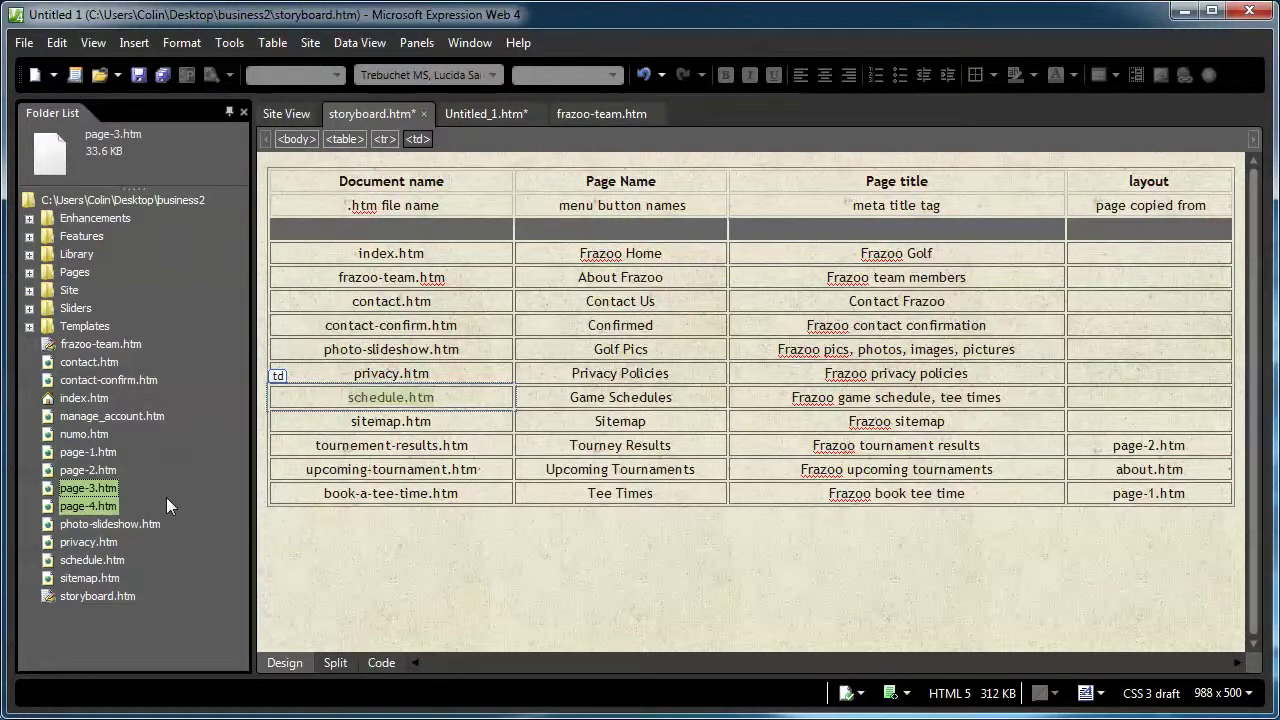
pyautogui.press('Delete')
pyautogui.click(591, 436)
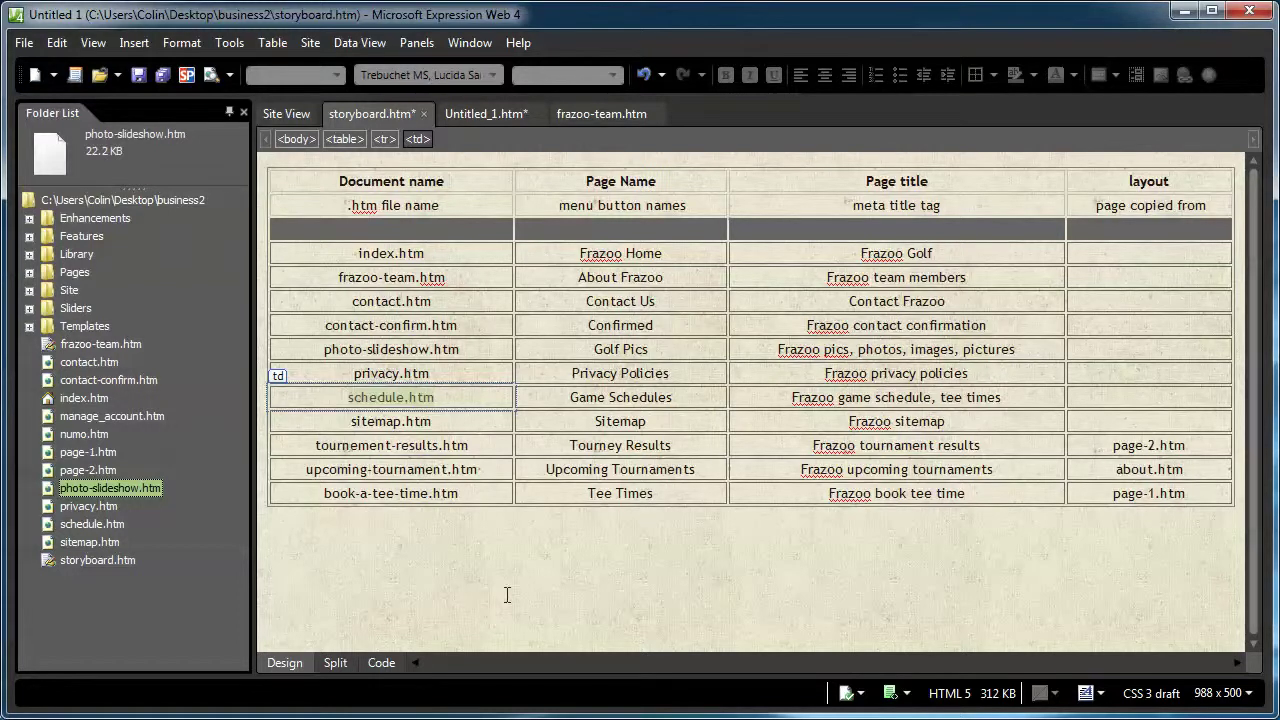
# - Copy the document name upcoming-tournament.htm from the storyboard table's Upcoming Tournaments row
pyautogui.moveTo(1206, 468); pyautogui.dragTo(1106, 469)
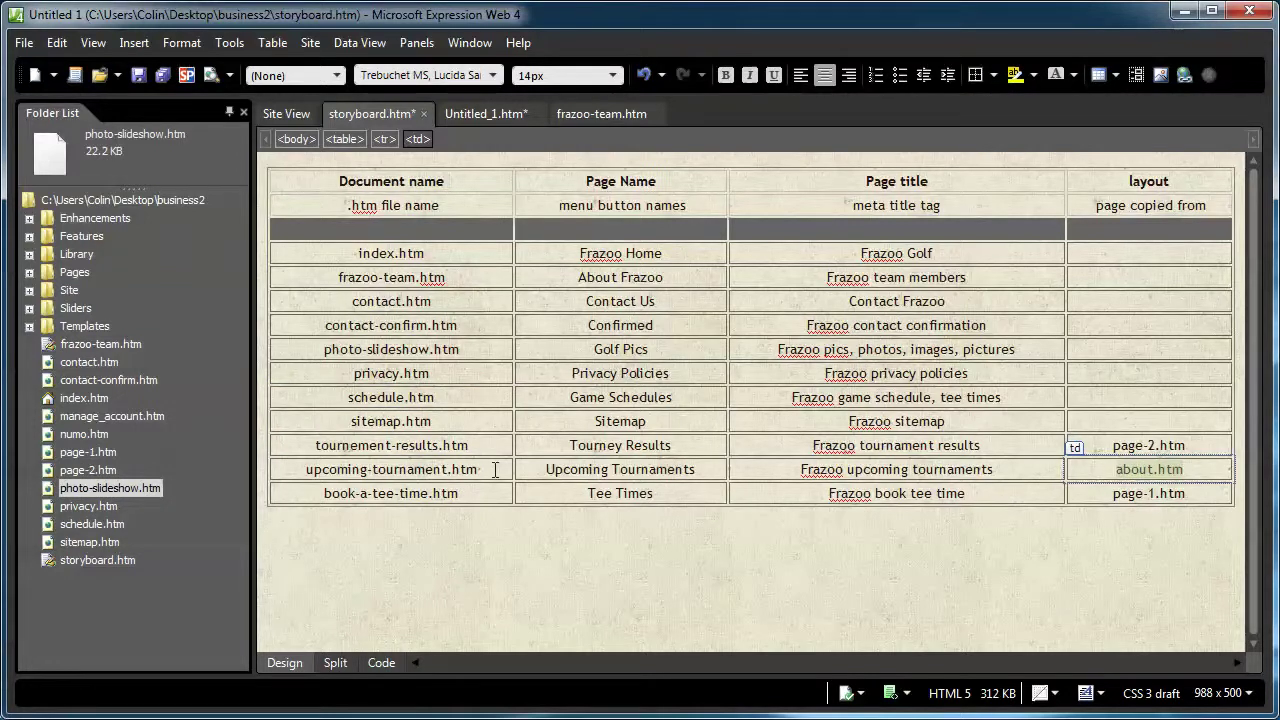
pyautogui.moveTo(495, 469); pyautogui.dragTo(305, 468)
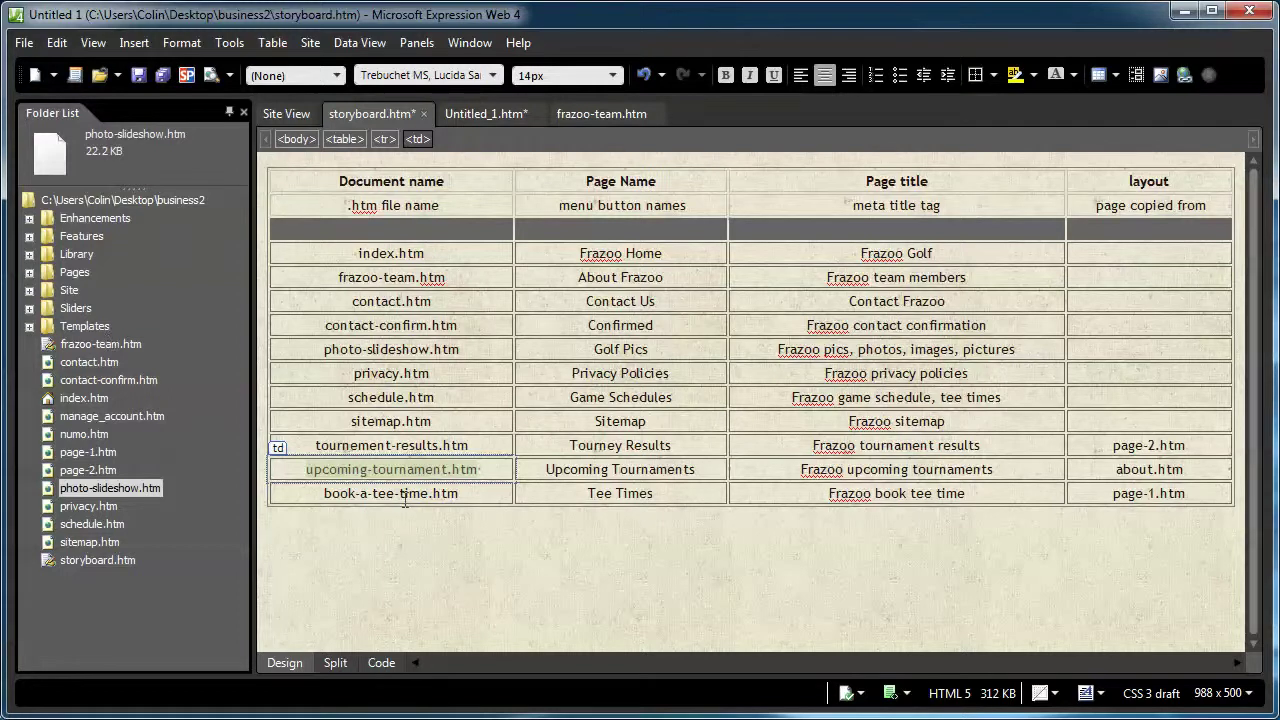
pyautogui.click(472, 470)
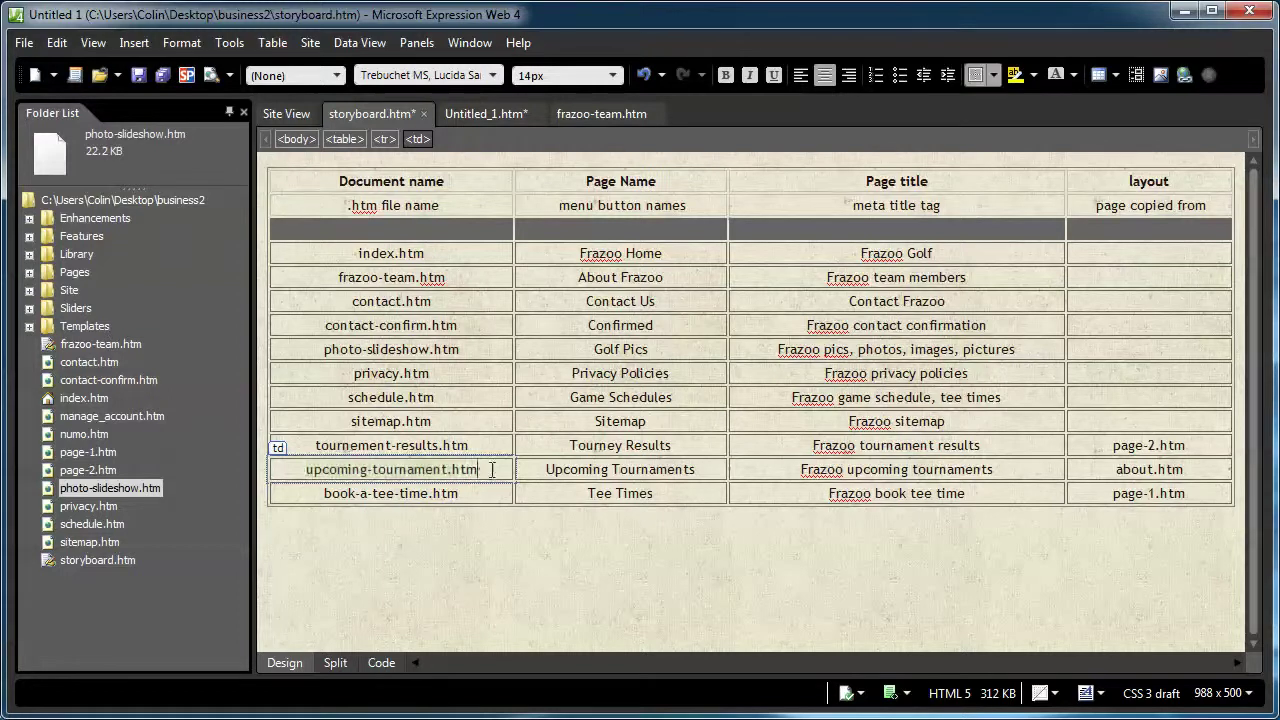
pyautogui.tripleClick(399, 469)
pyautogui.hotkey('ctrl', 'c')
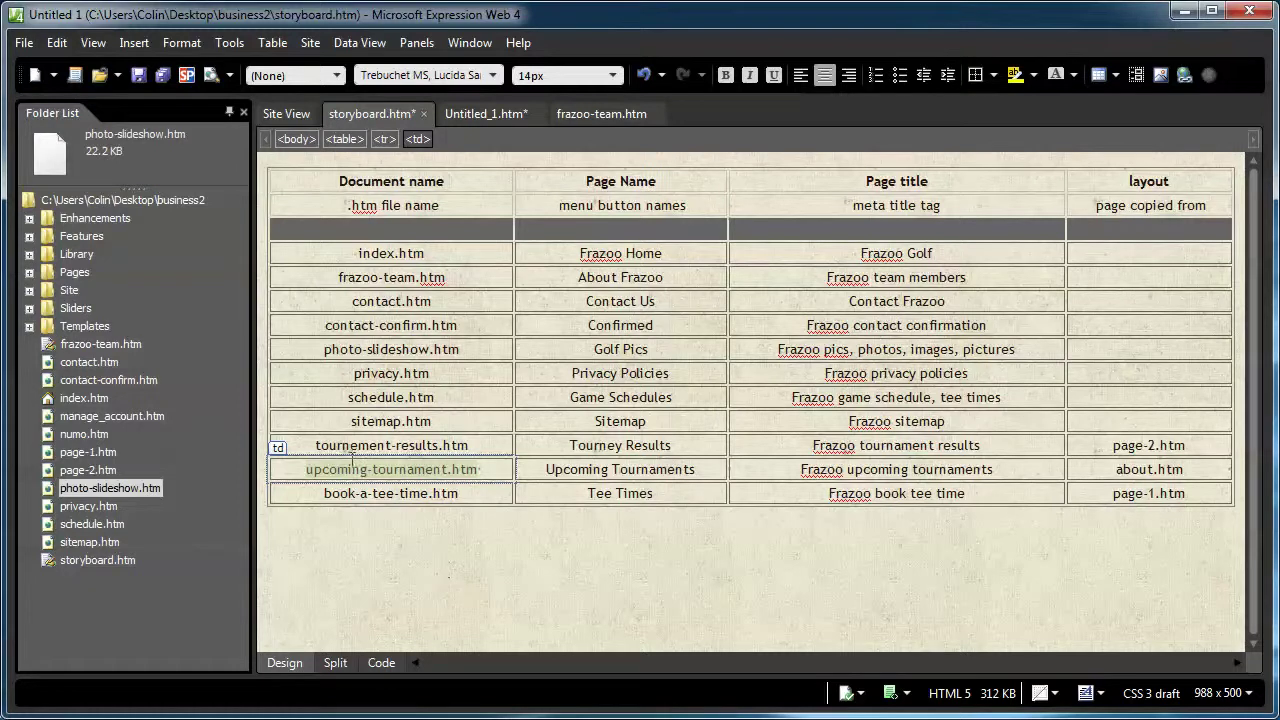
# - Open frazoo-team.htm, examine the pages in the Sliders folder, then close the page and collapse the folder
pyautogui.doubleClick(99, 343)
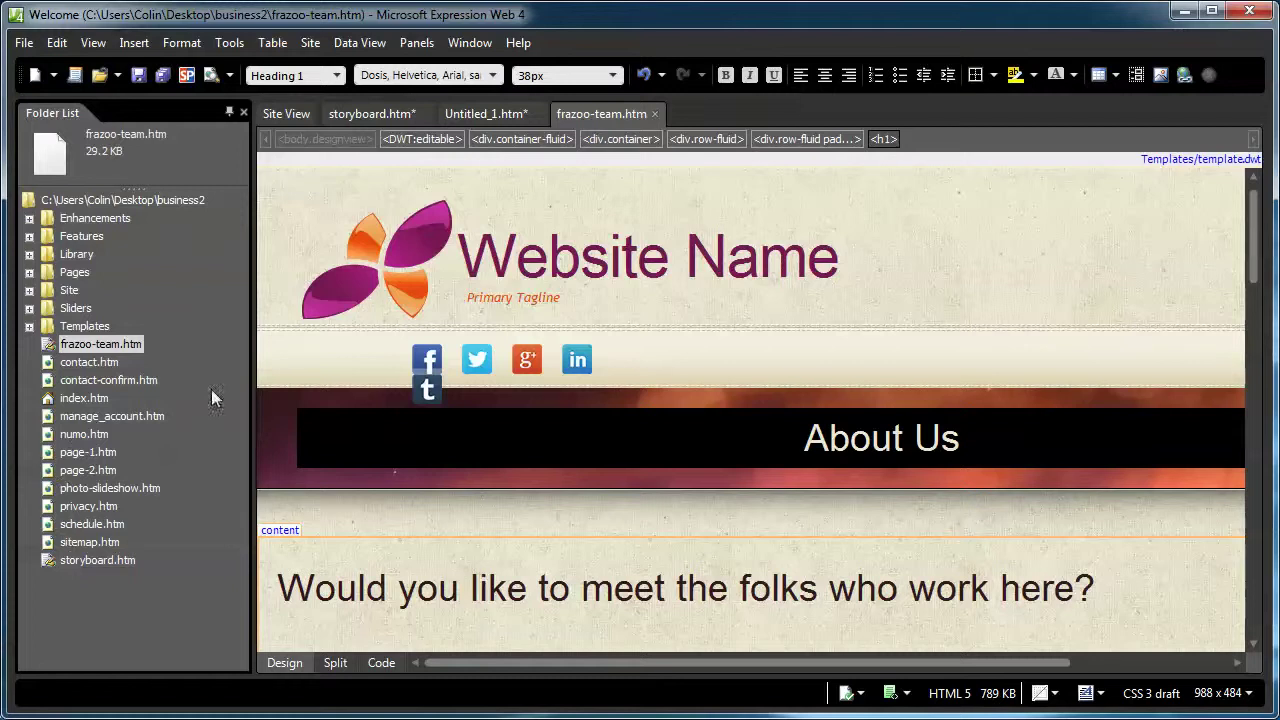
pyautogui.click(30, 309)
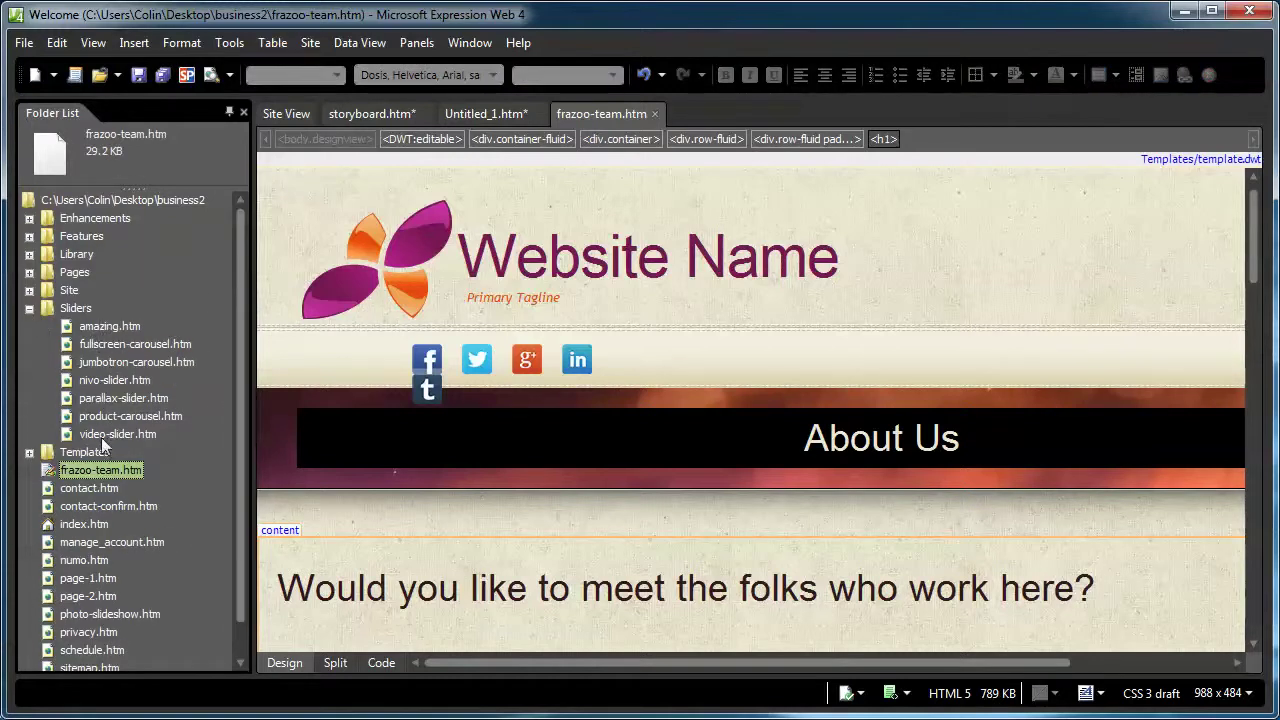
pyautogui.click(30, 309)
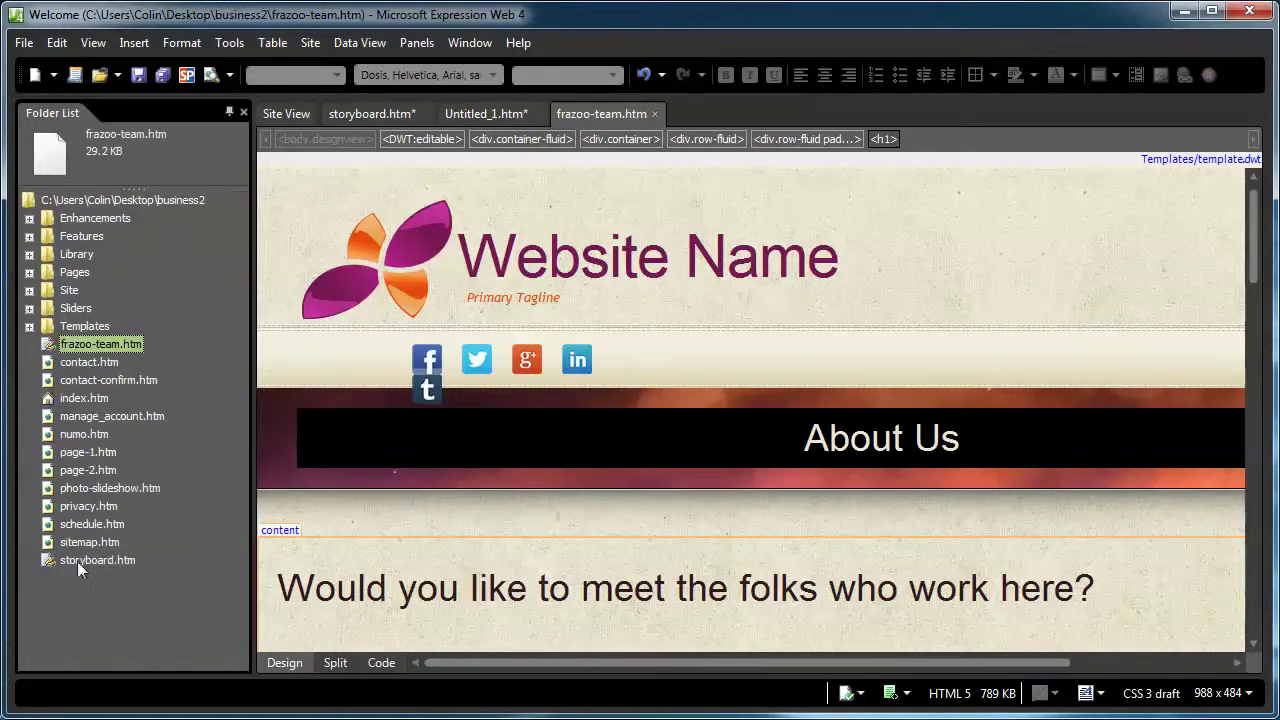
pyautogui.click(30, 309)
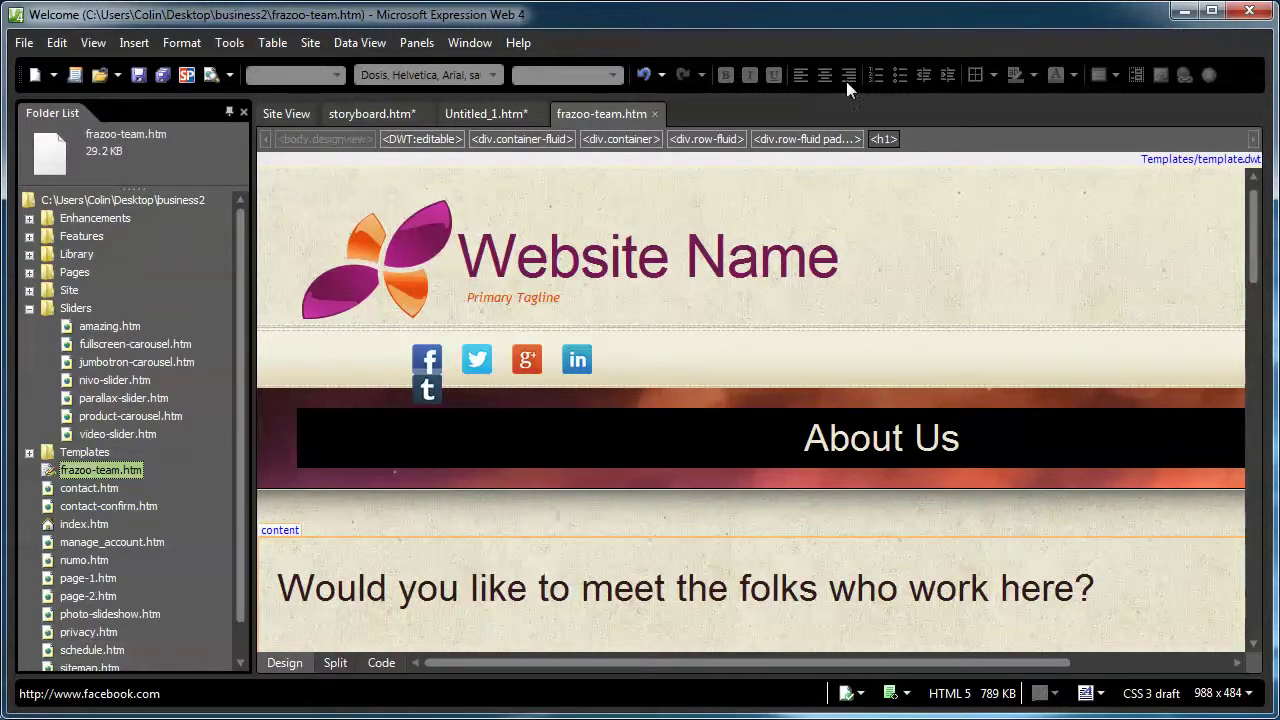
pyautogui.click(655, 113)
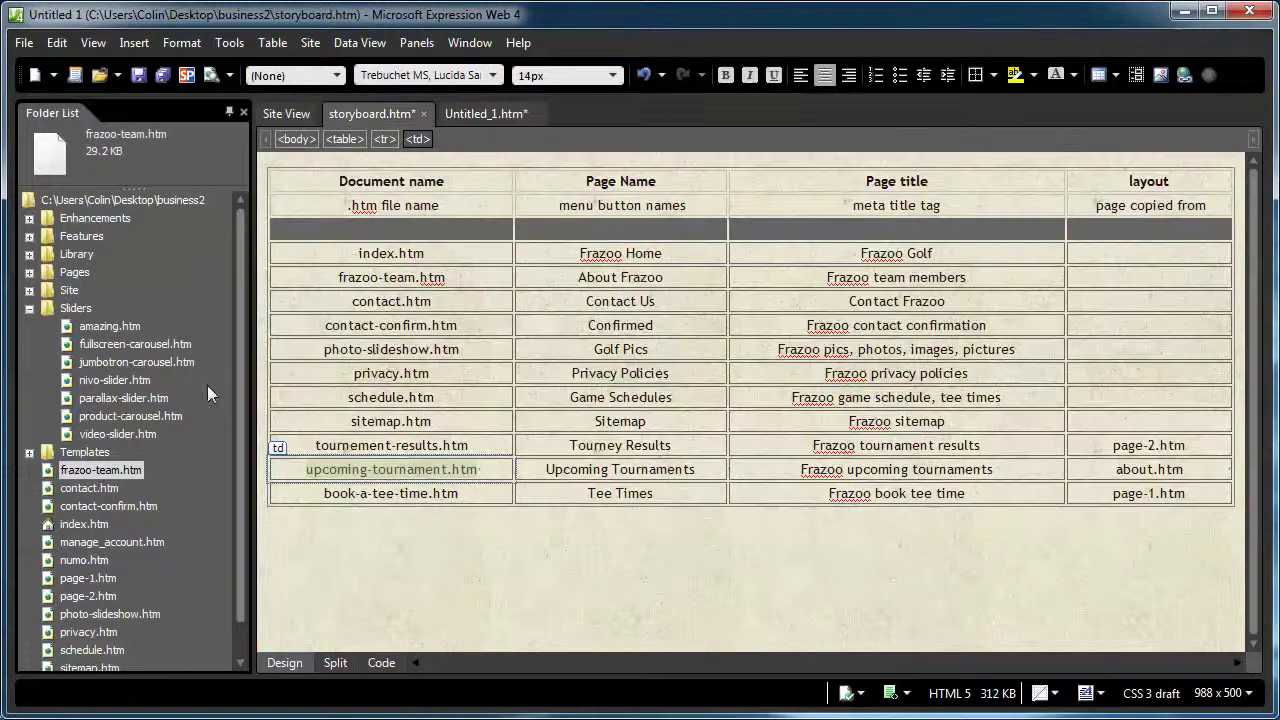
pyautogui.click(76, 308)
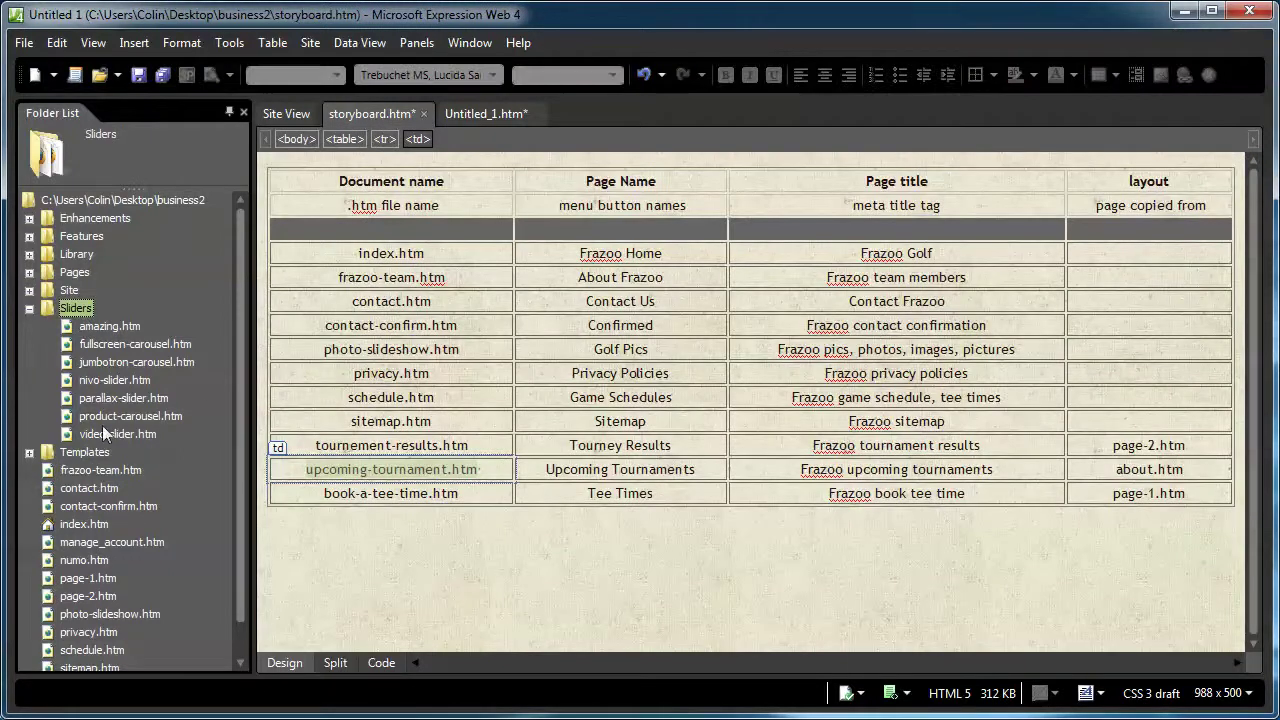
pyautogui.click(29, 309)
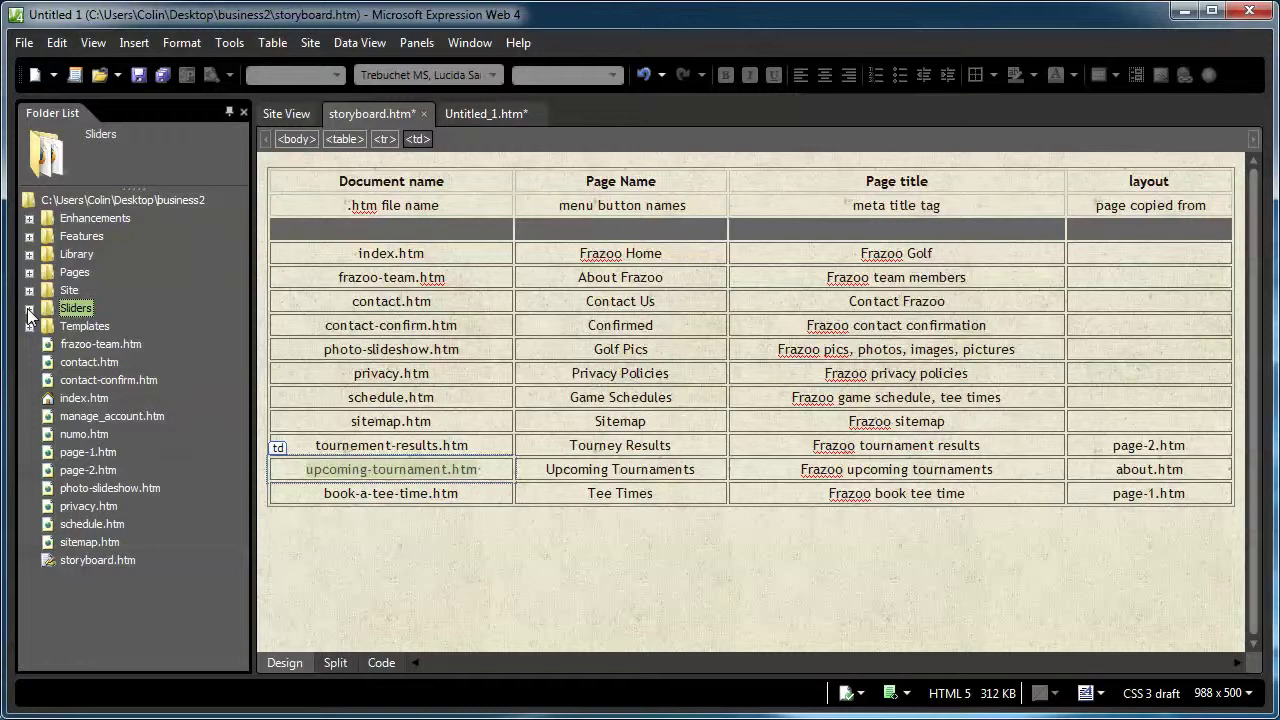
# - Open frazoo-team.htm and save it under the copied file name upcoming-tournament.htm
pyautogui.doubleClick(101, 345)
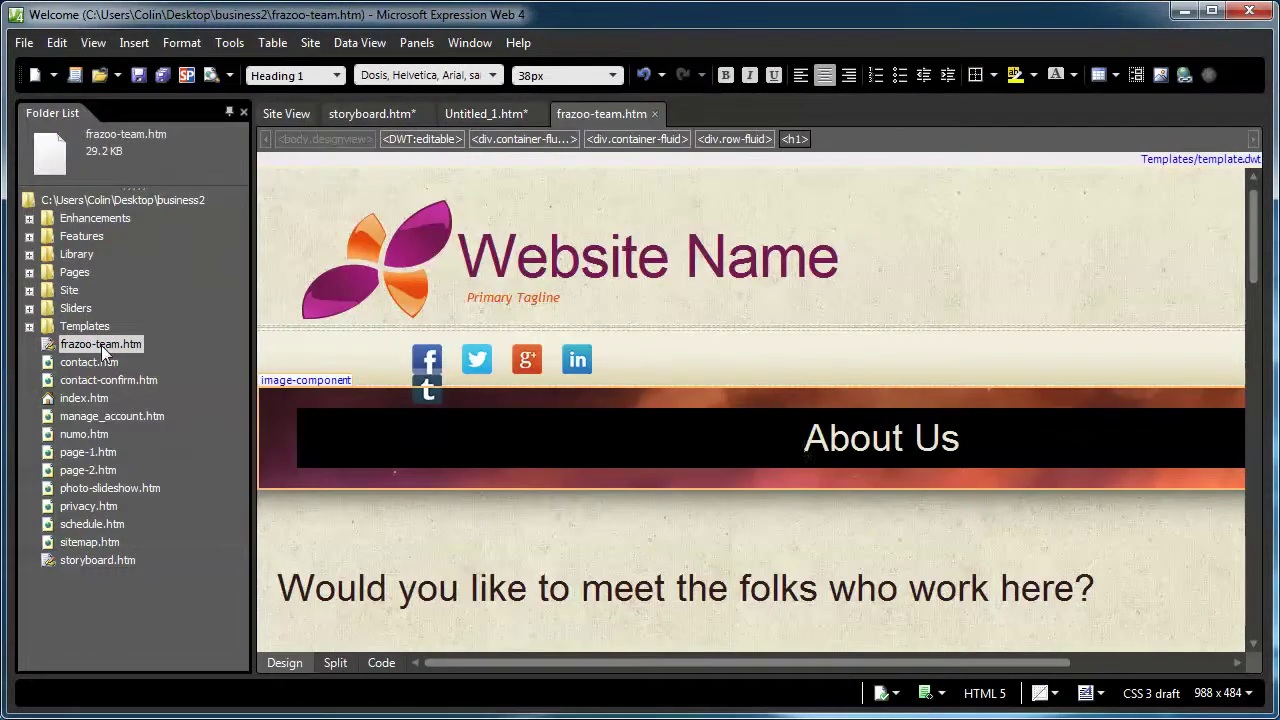
pyautogui.click(24, 43)
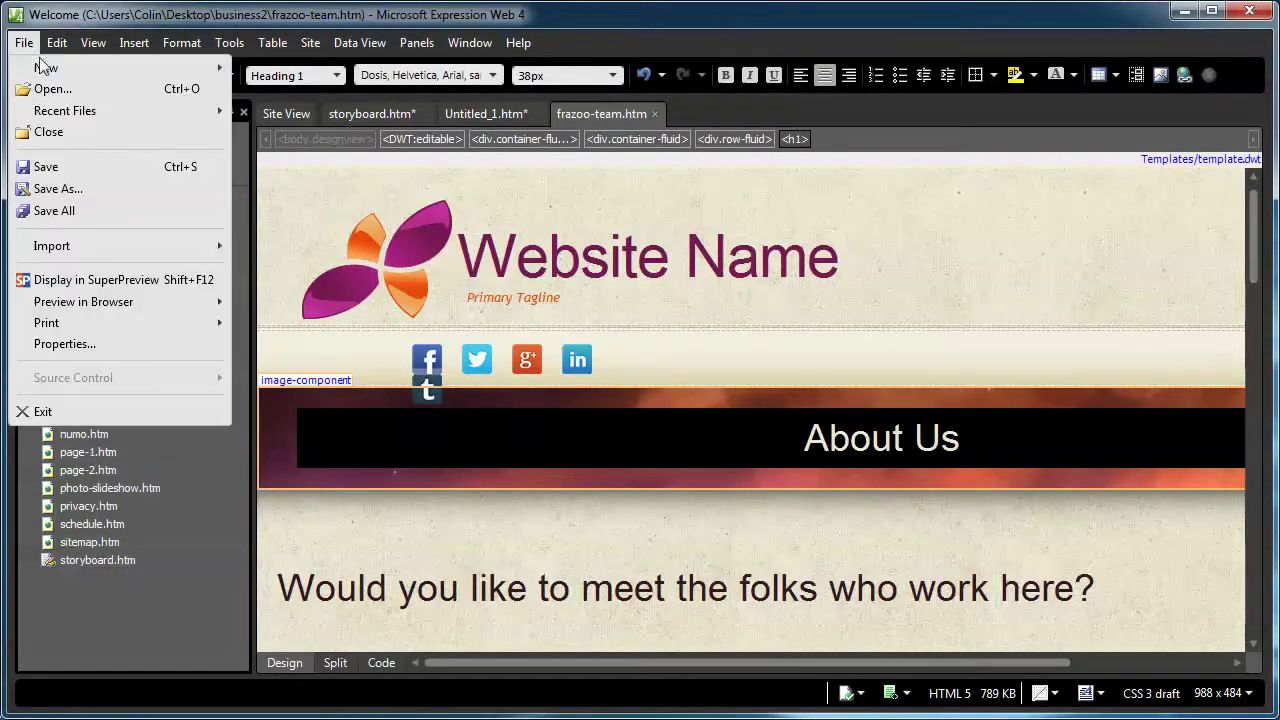
pyautogui.click(118, 189)
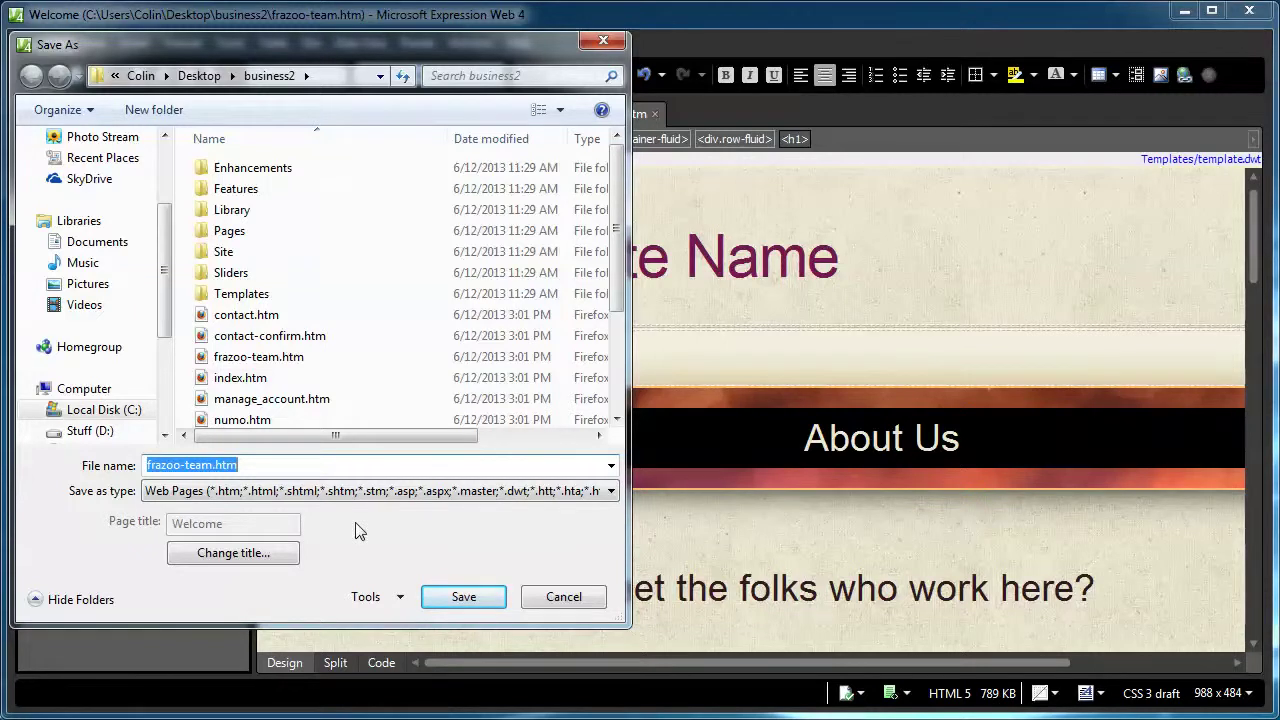
pyautogui.hotkey('ctrl', 'v')
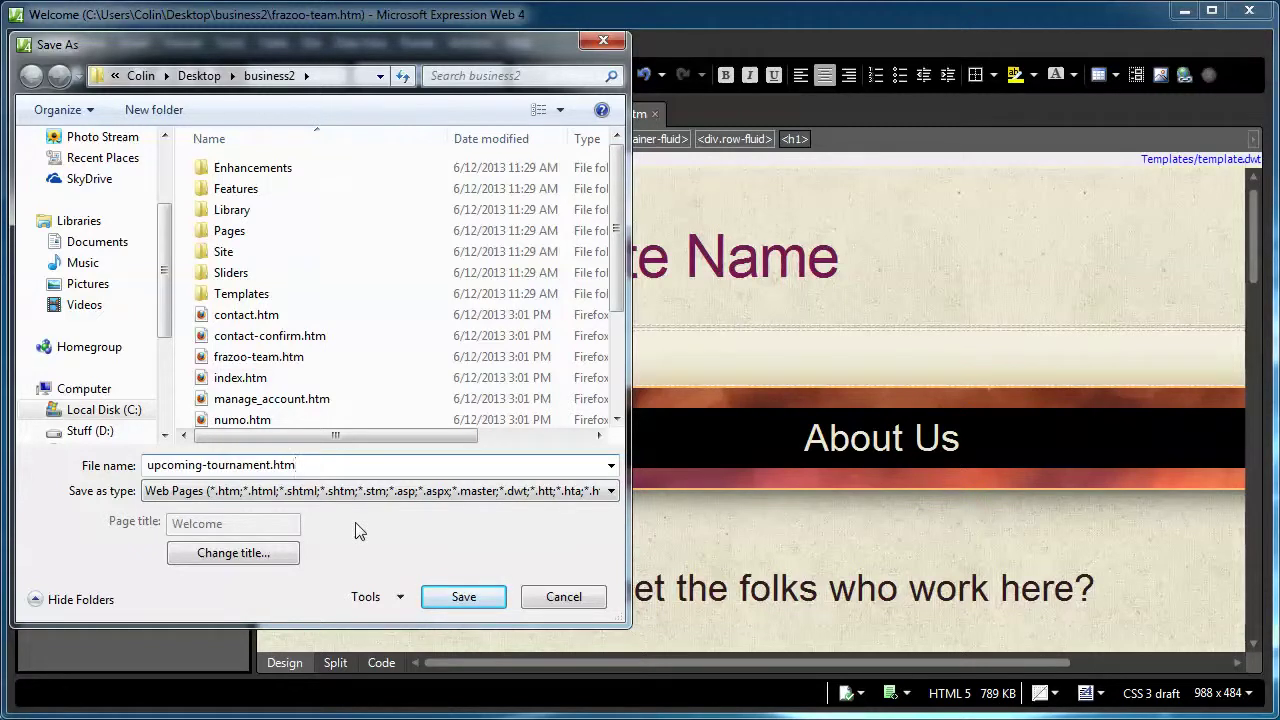
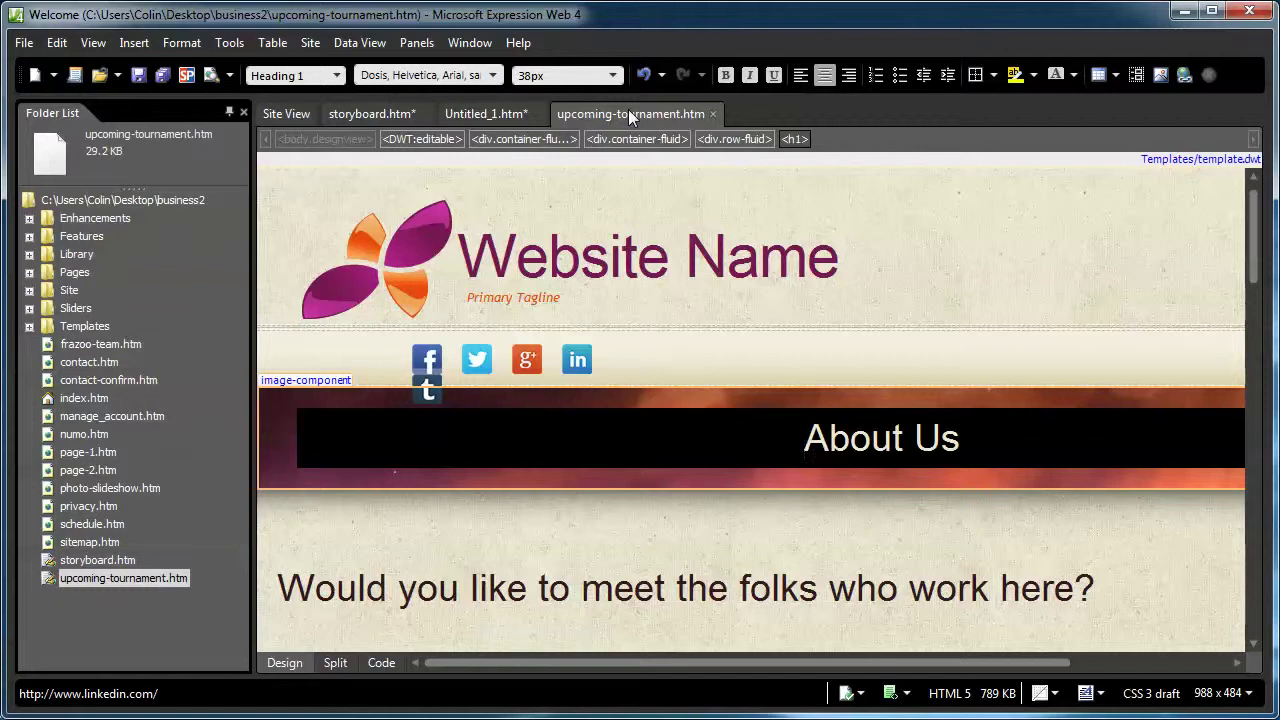
# - Copy "Frazoo upcoming tournaments" from the storyboard's page title column and enter it as the title in upcoming-tournament.htm's page properties
pyautogui.click(109, 344)
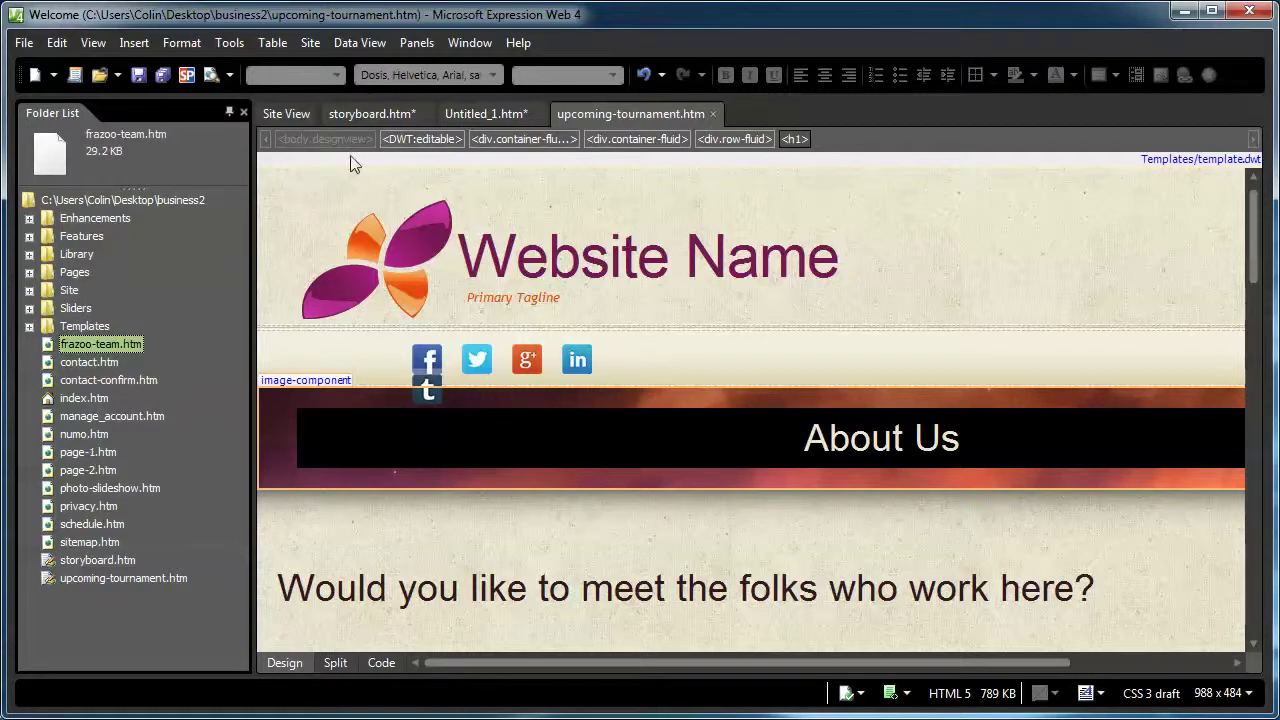
pyautogui.click(371, 113)
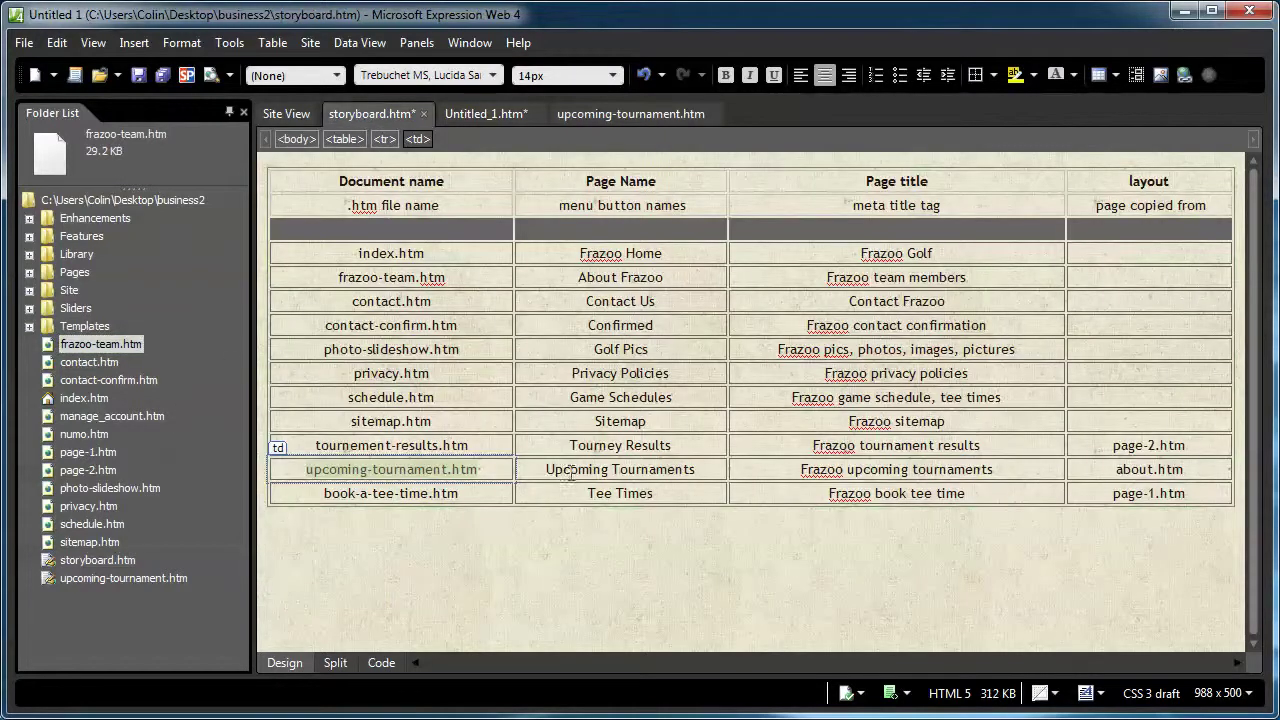
pyautogui.click(1010, 469)
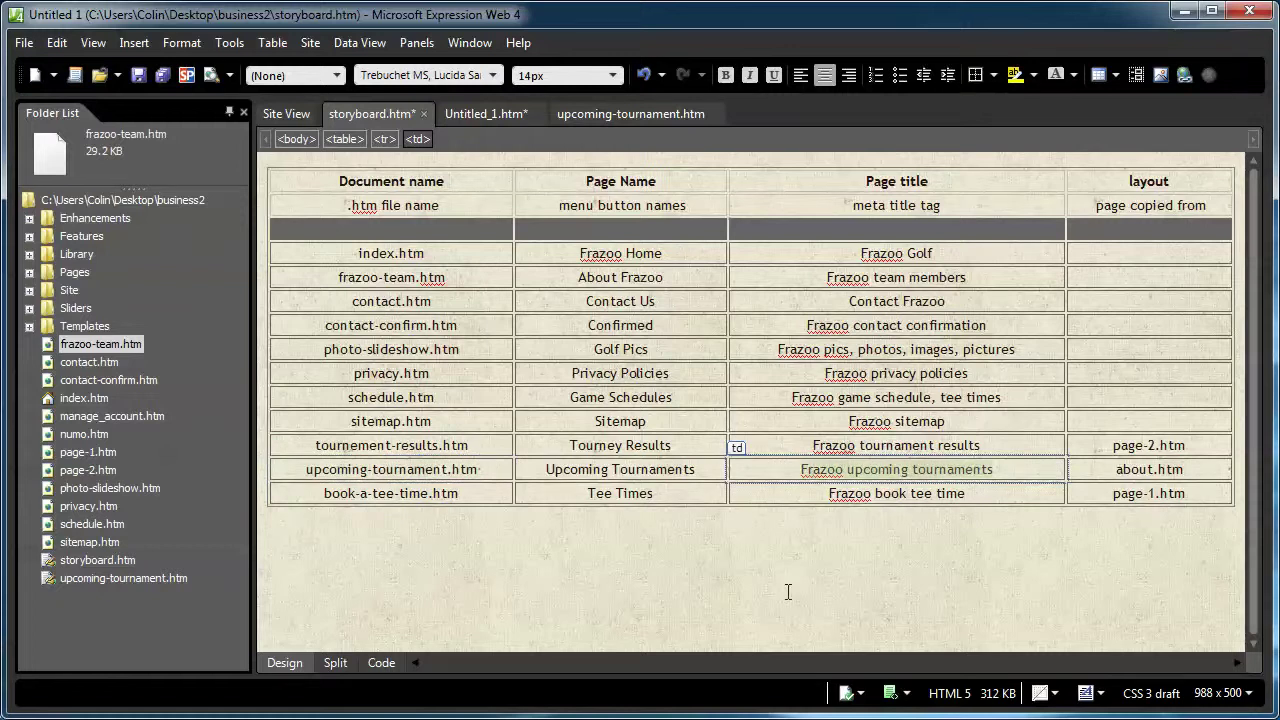
pyautogui.rightClick(890, 468)
pyautogui.click(928, 507)
pyautogui.doubleClick(133, 578)
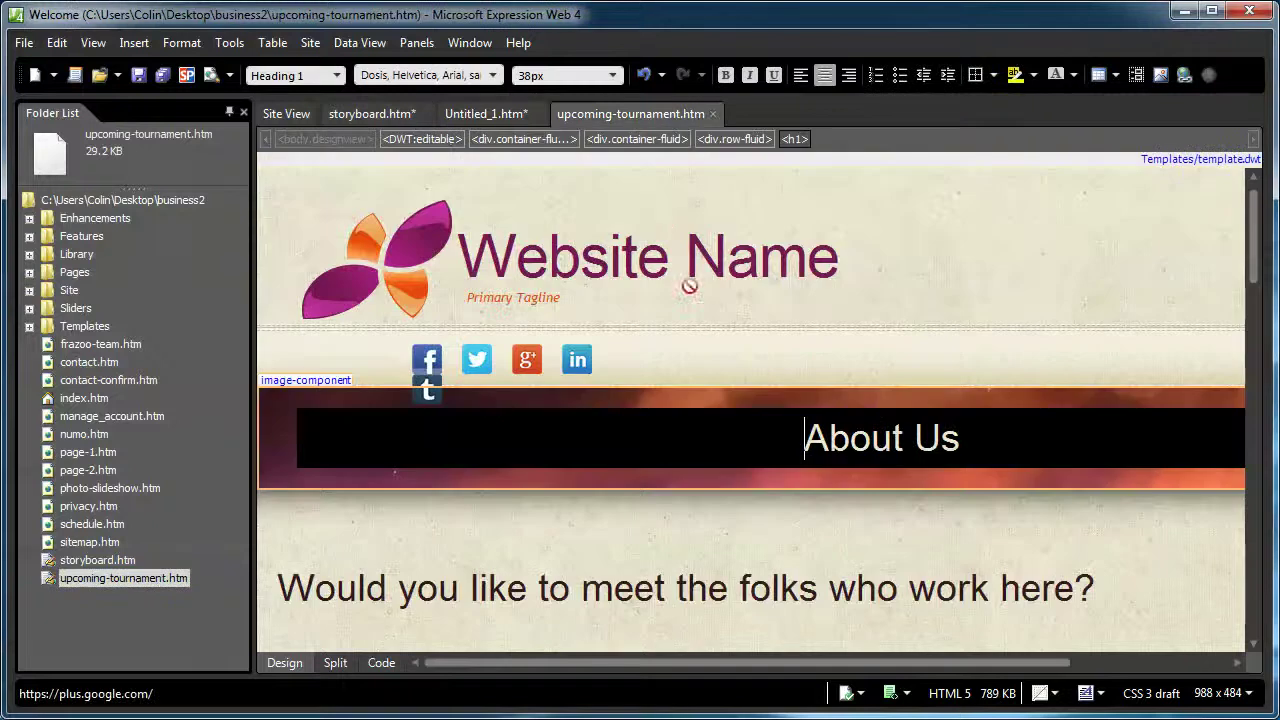
pyautogui.scroll(-3, 703, 384)
pyautogui.rightClick(716, 372)
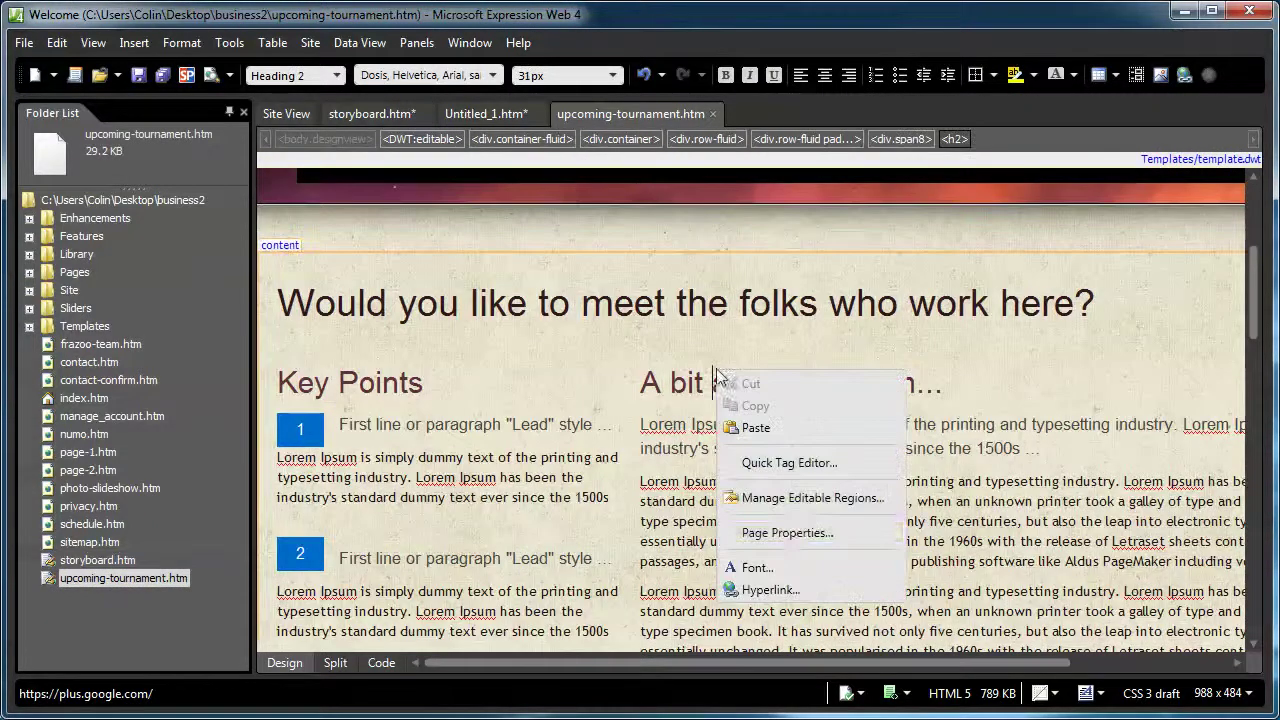
pyautogui.click(828, 533)
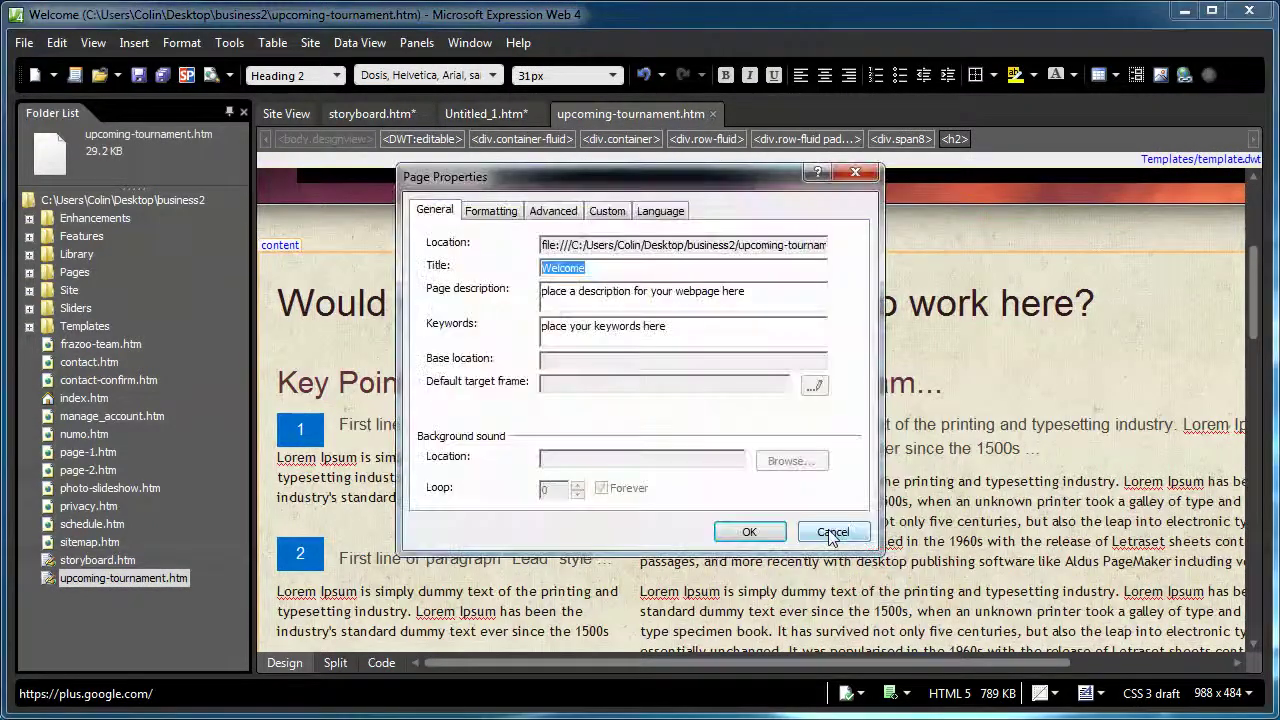
pyautogui.hotkey('ctrl', 'v')
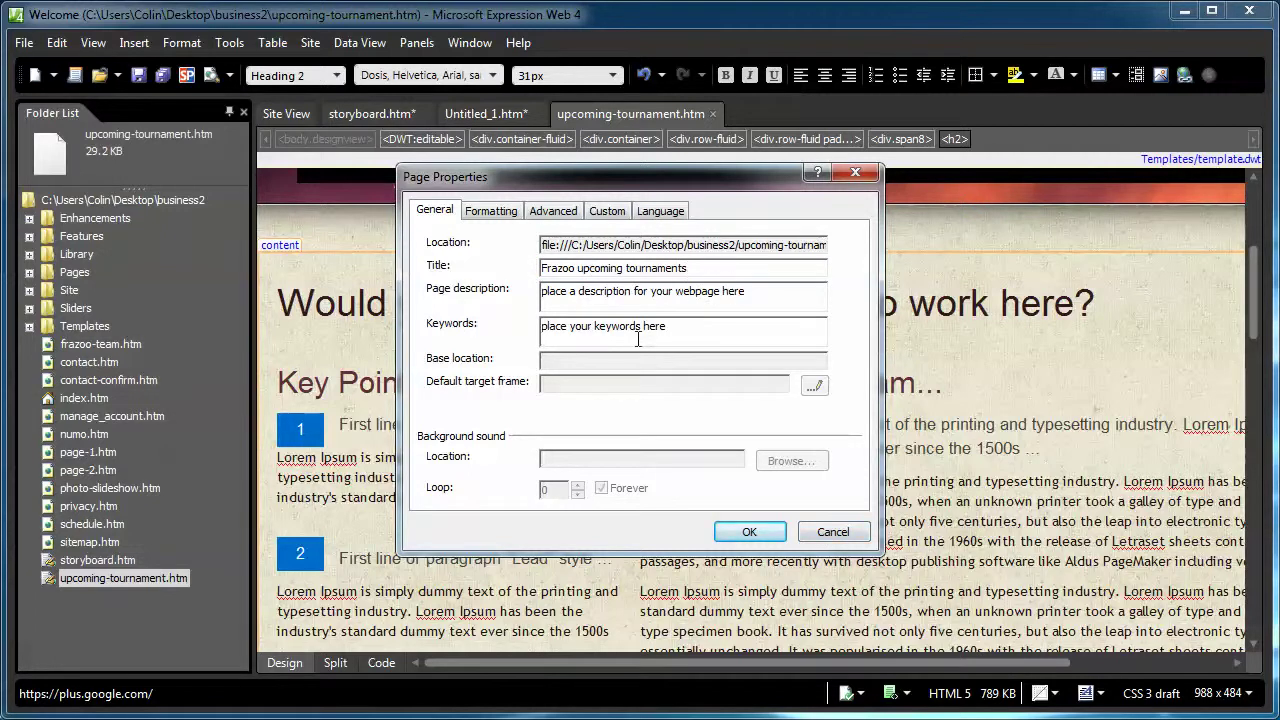
# - Clear the placeholder page description and keywords of upcoming-tournament.htm and apply the page properties
pyautogui.moveTo(766, 292); pyautogui.dragTo(472, 386)
pyautogui.moveTo(698, 326); pyautogui.dragTo(492, 342)
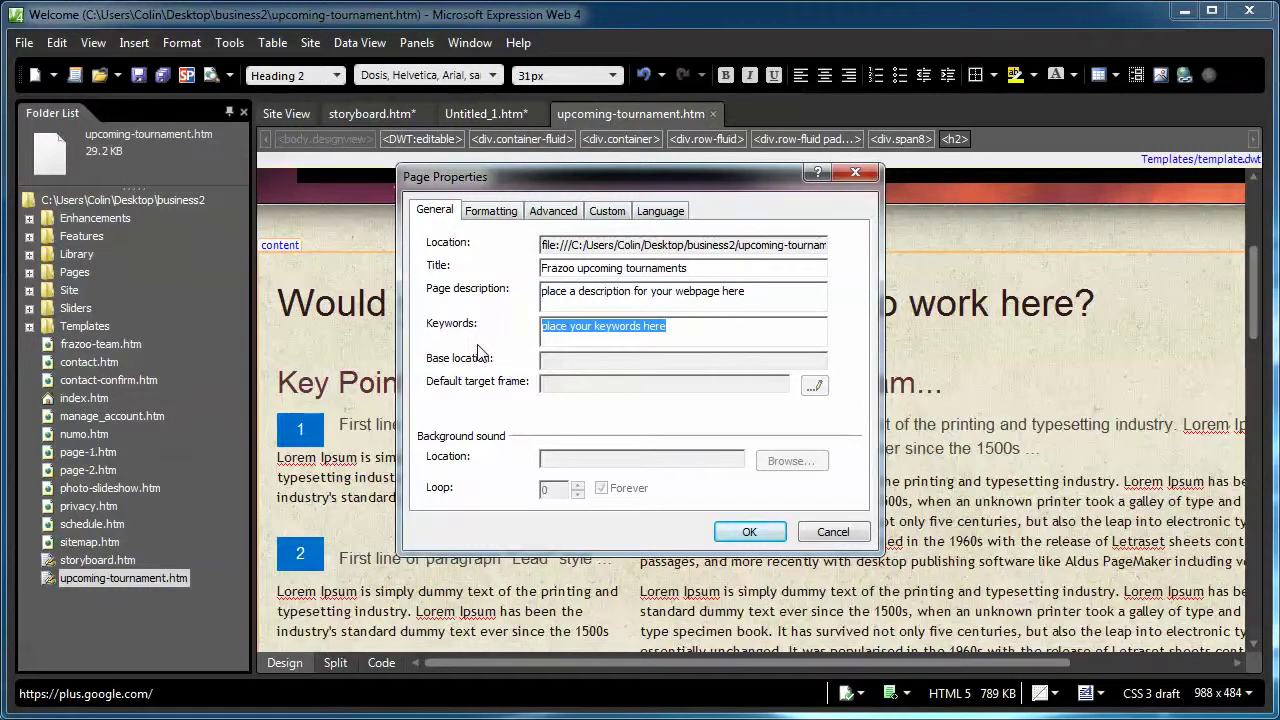
pyautogui.press('Delete')
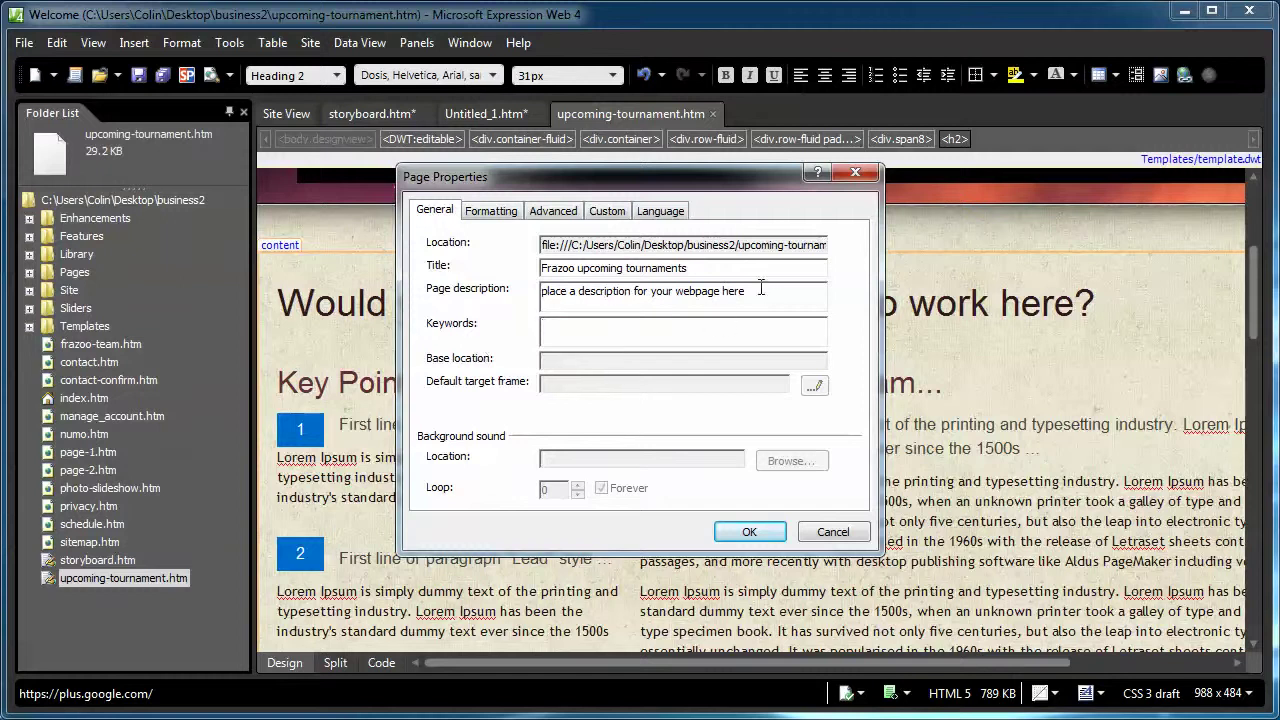
pyautogui.moveTo(768, 290); pyautogui.dragTo(516, 290)
pyautogui.press('Delete')
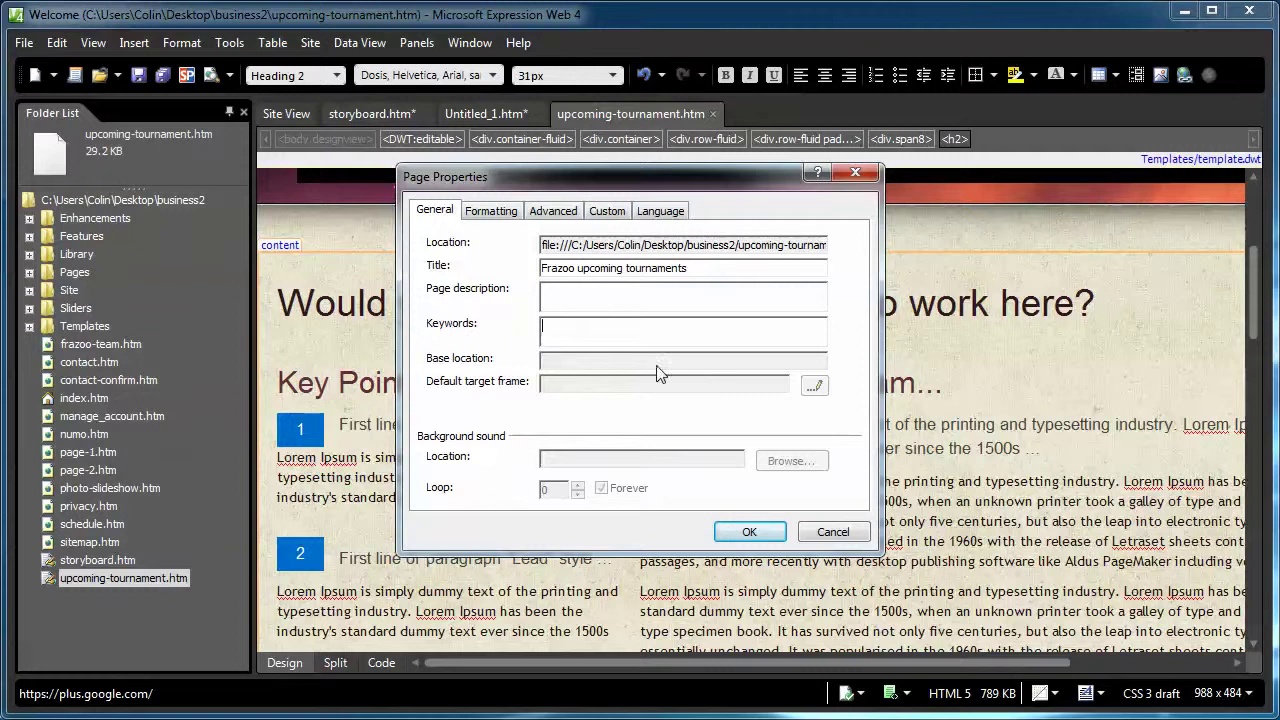
pyautogui.moveTo(716, 272); pyautogui.dragTo(472, 270)
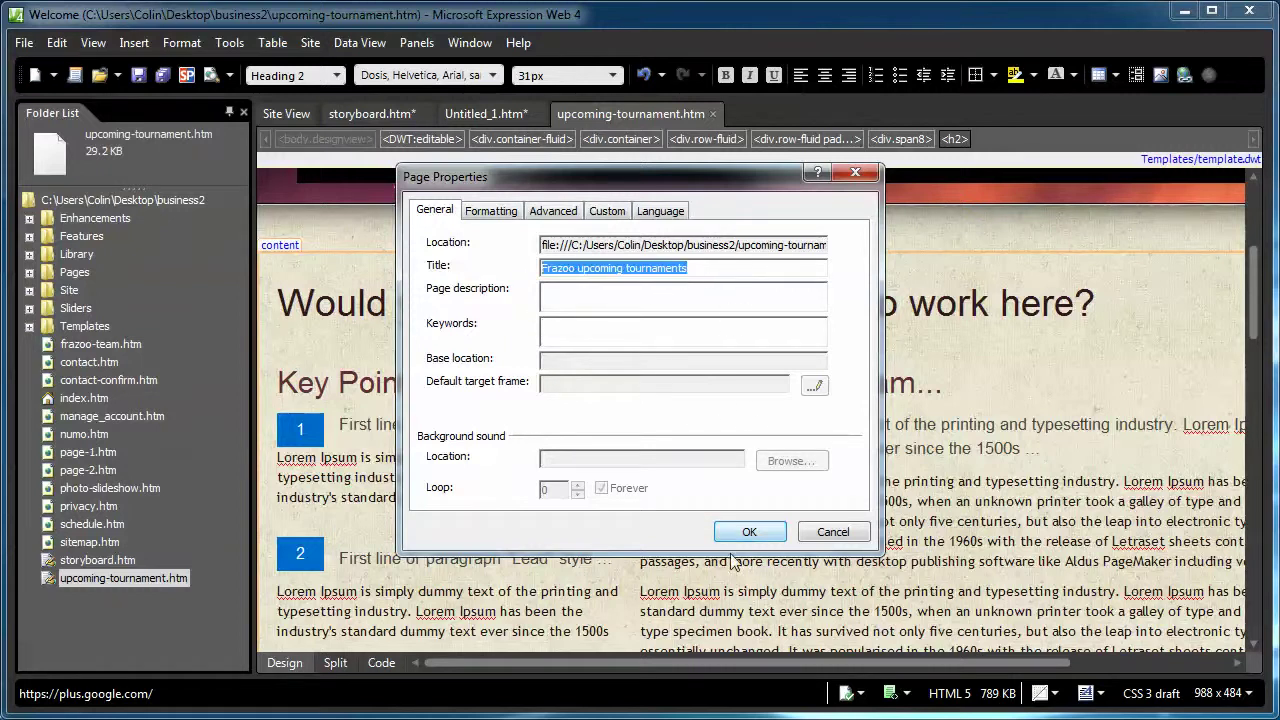
pyautogui.click(757, 535)
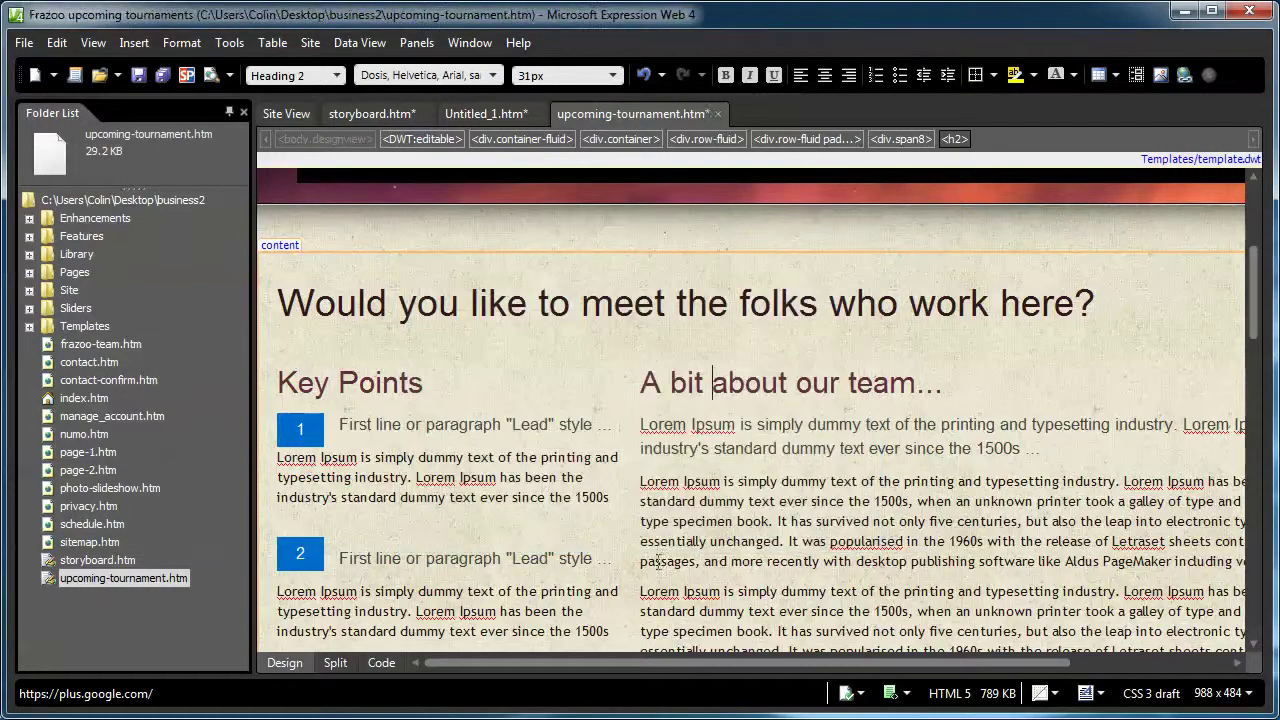
# - Examine the title tag in upcoming-tournament.htm's source code and return to the design view
pyautogui.click(381, 662)
pyautogui.moveTo(1253, 525); pyautogui.dragTo(1253, 200)
pyautogui.moveTo(574, 662); pyautogui.dragTo(544, 664)
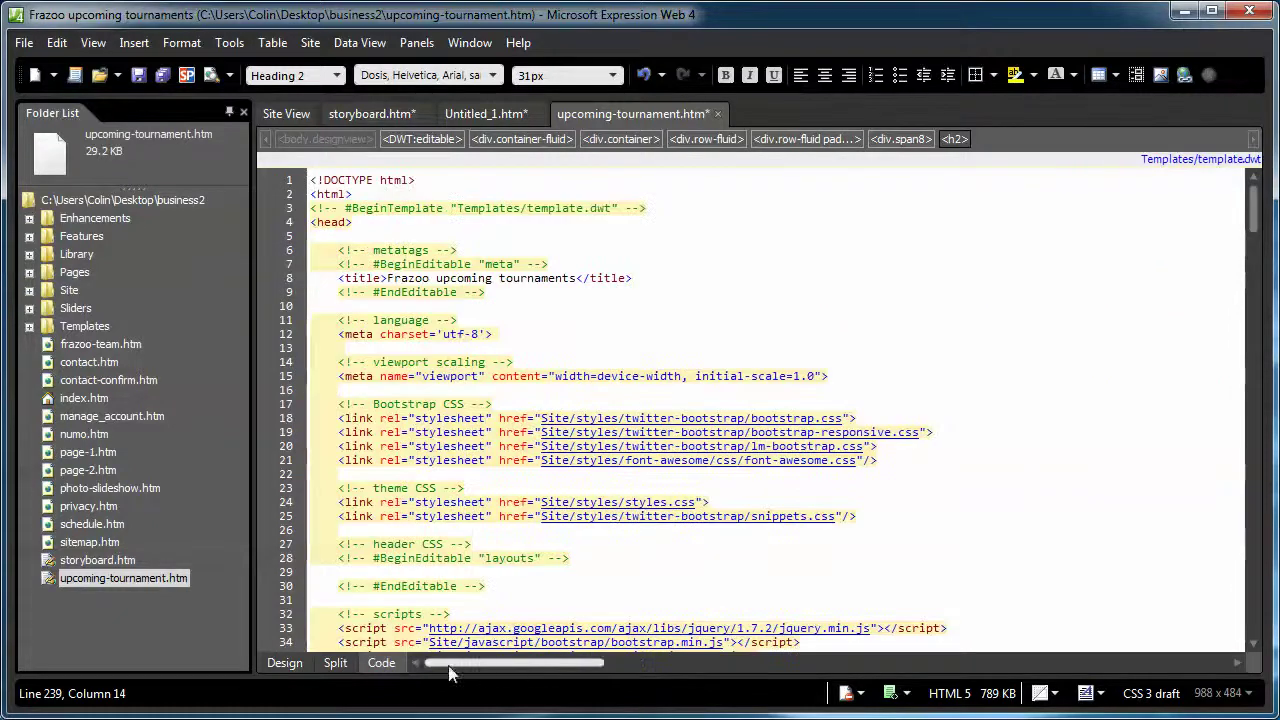
pyautogui.click(279, 283)
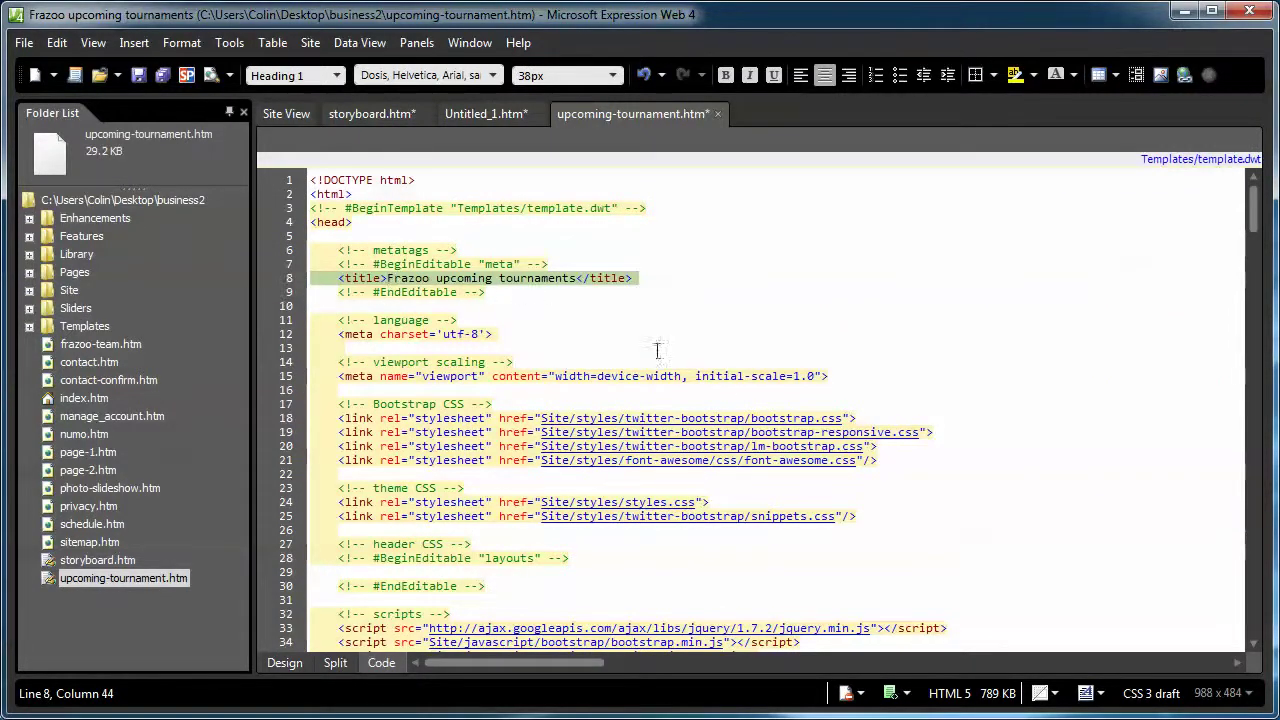
pyautogui.click(304, 665)
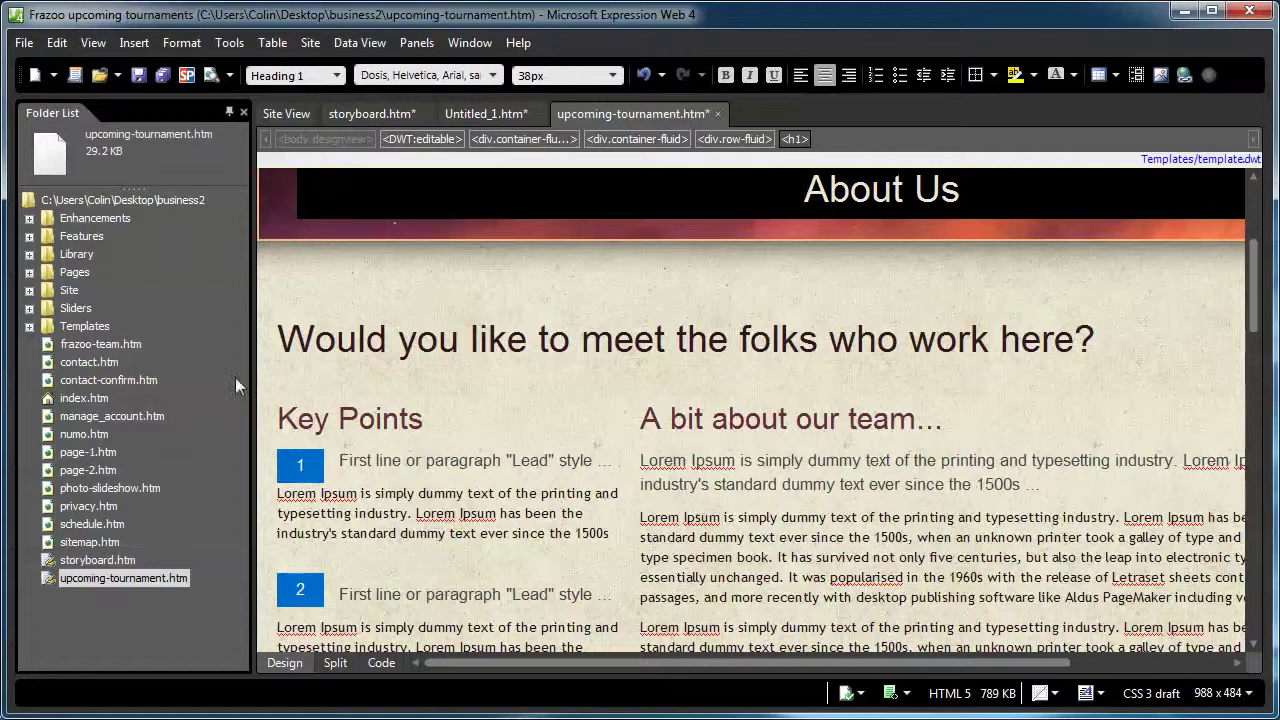
# - Duplicate frazoo-team.htm within the site's root folder
pyautogui.click(96, 344)
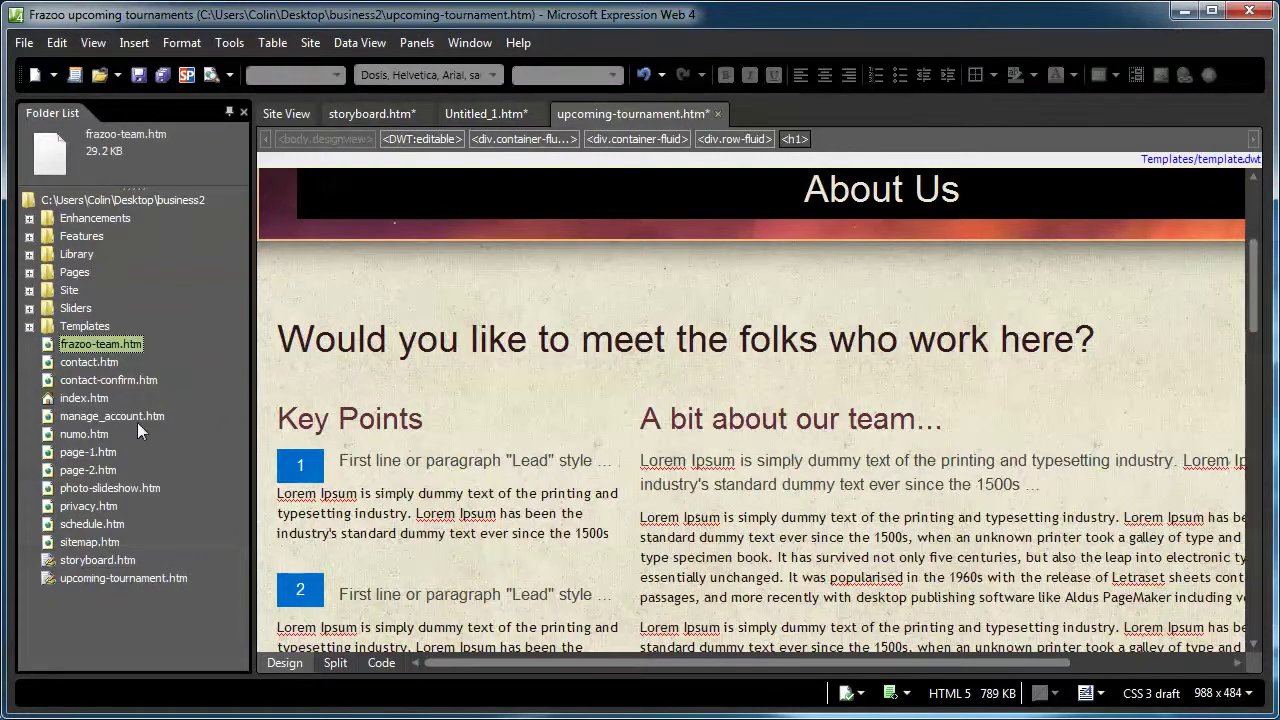
pyautogui.hotkey('ctrl', 'c')
pyautogui.hotkey('ctrl', 'v')
pyautogui.click(100, 596)
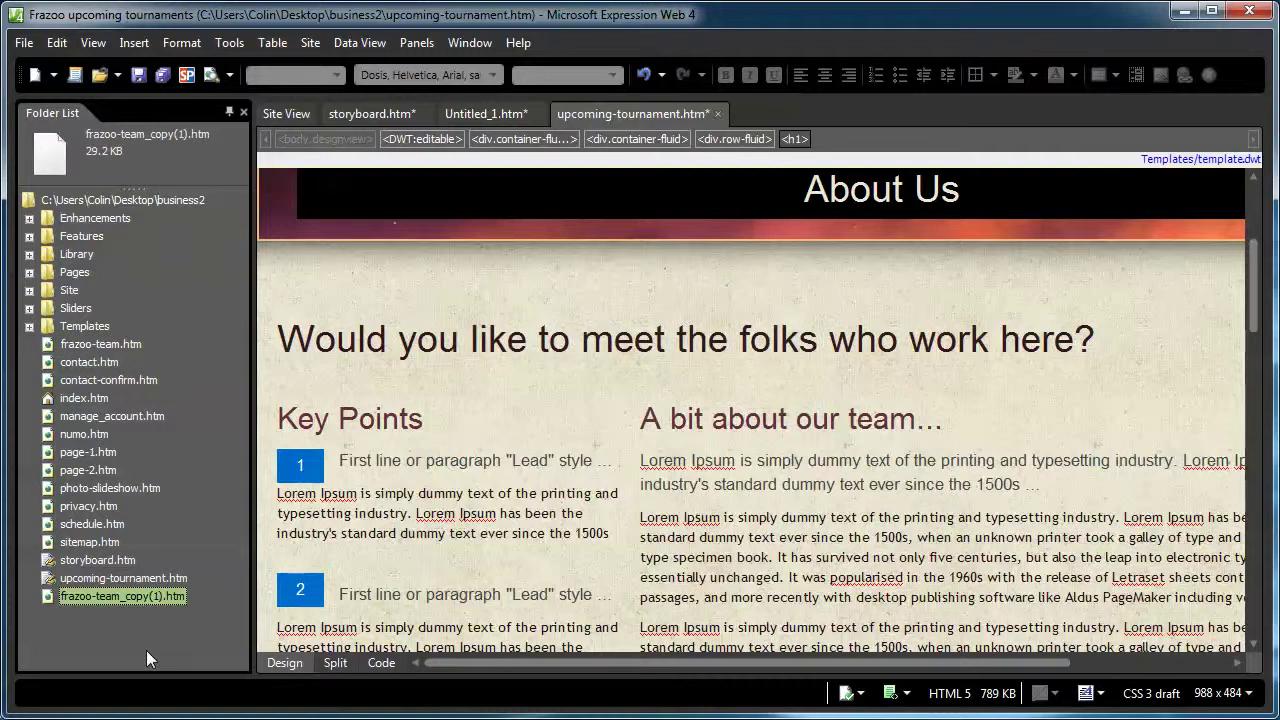
# - Try to rename the duplicated frazoo-team file to a name starting with "upcoming", and delete the duplicate
pyautogui.click(139, 597)
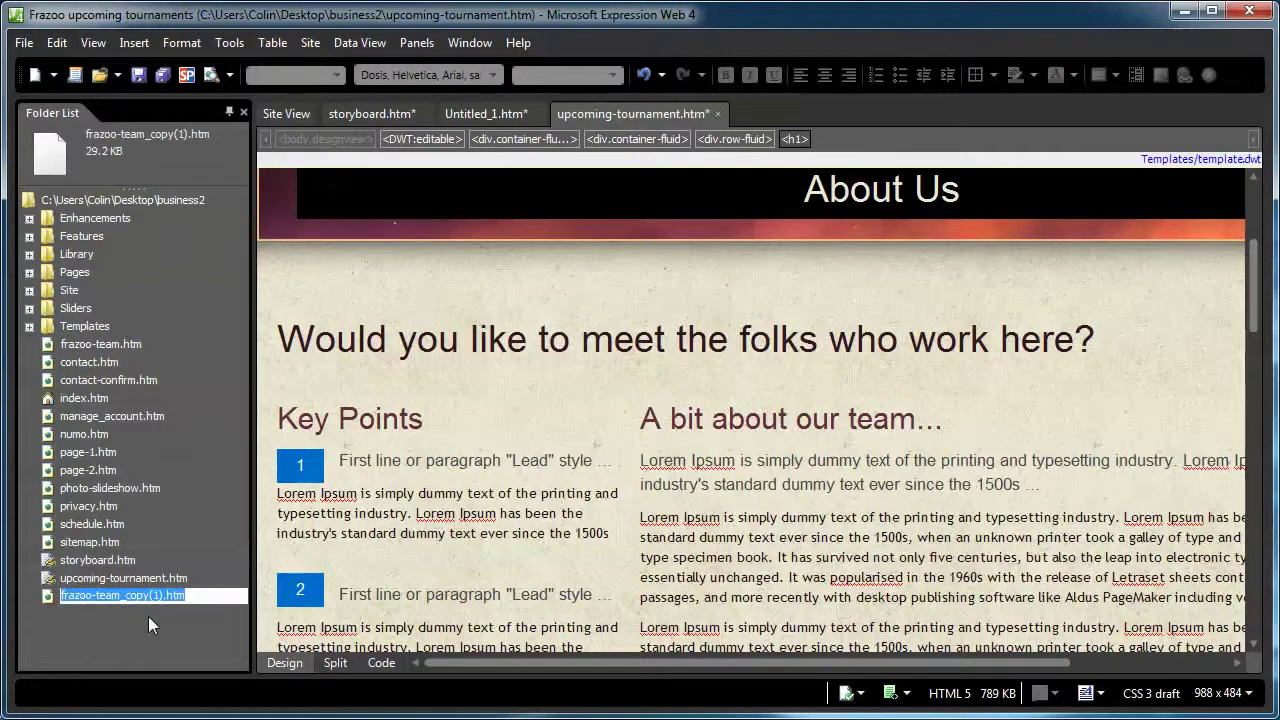
pyautogui.write('upcoming..')
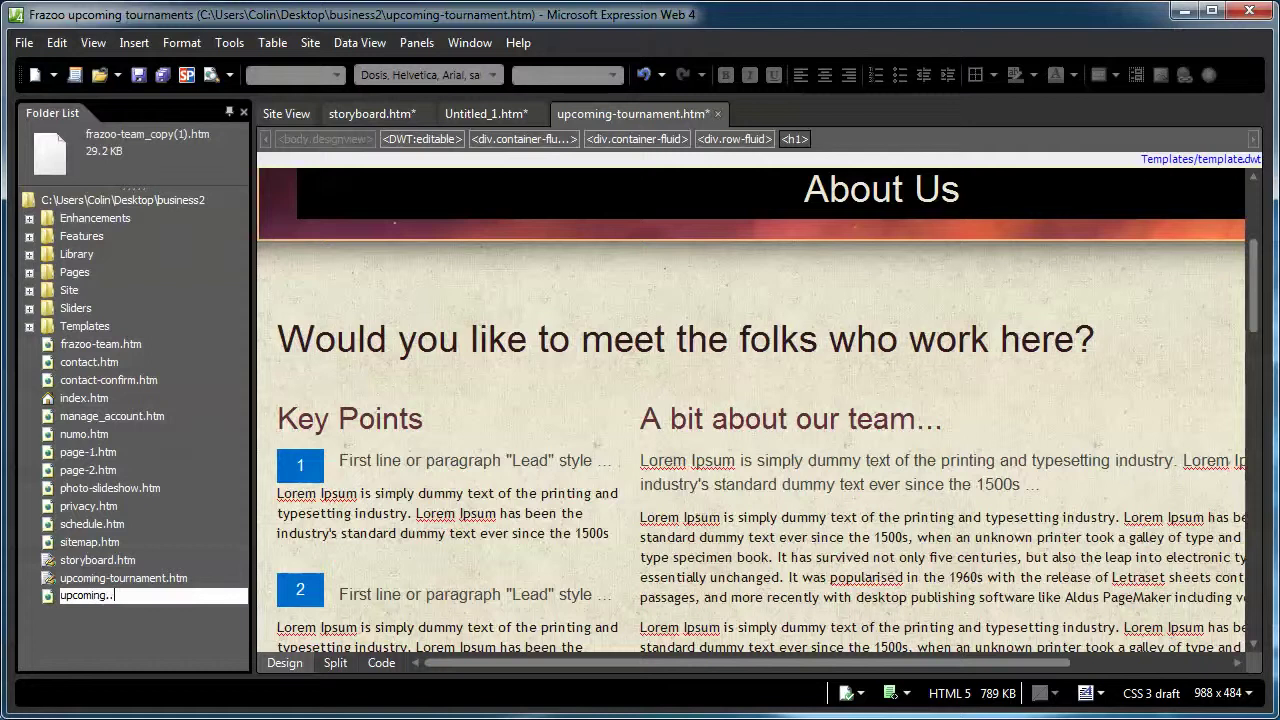
pyautogui.write('..htm')
pyautogui.press('BackSpace')
pyautogui.press('BackSpace')
pyautogui.press('BackSpace')
pyautogui.press('BackSpace')
pyautogui.press('BackSpace')
pyautogui.press('BackSpace')
pyautogui.press('BackSpace')
pyautogui.press('BackSpace')
pyautogui.press('BackSpace')
pyautogui.press('BackSpace')
pyautogui.press('BackSpace')
pyautogui.press('BackSpace')
pyautogui.press('Escape')
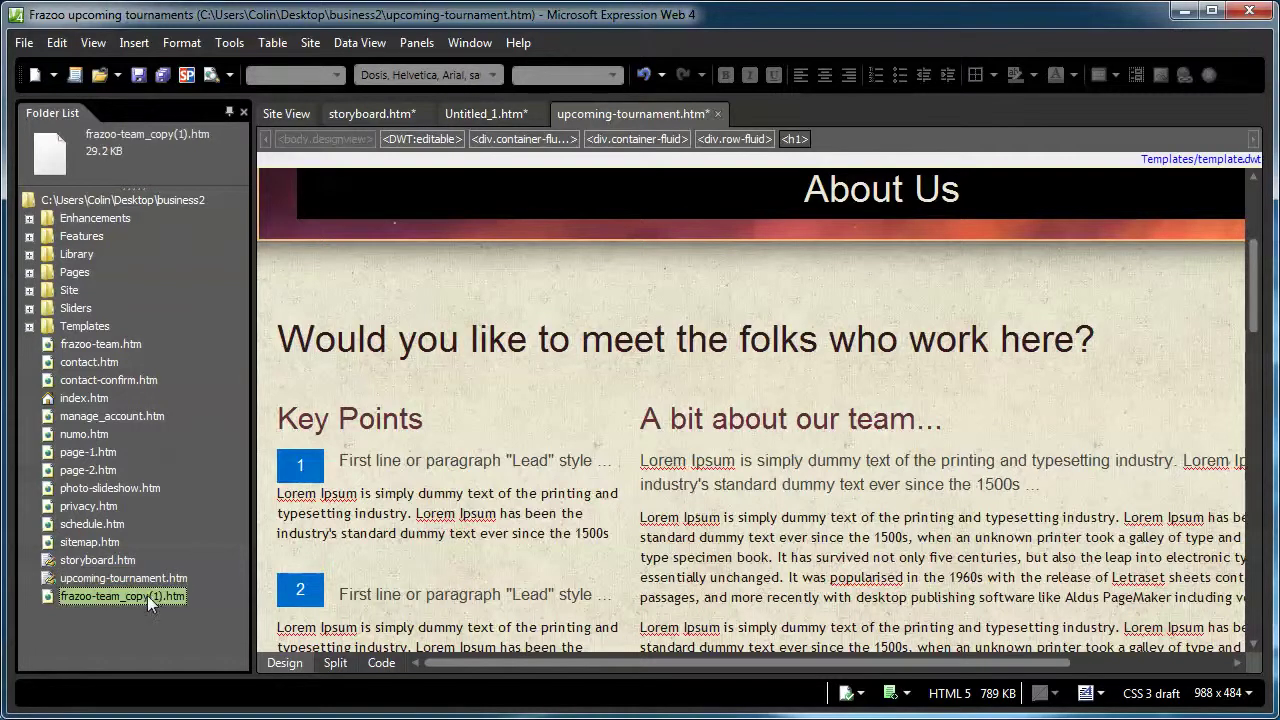
pyautogui.press('Delete')
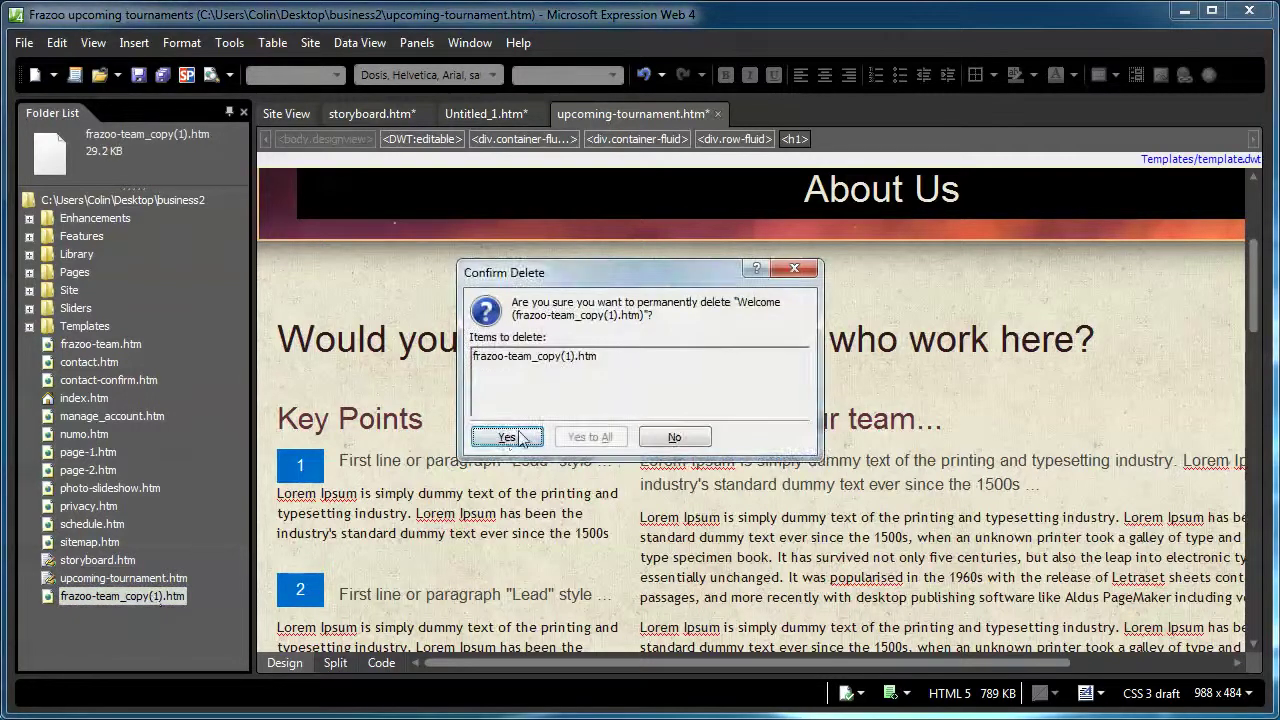
pyautogui.click(507, 438)
# - Copy the file name tournement-results.htm from the storyboard, open page-2.htm and save it under that name
pyautogui.hotkey('ctrl', 'Tab')
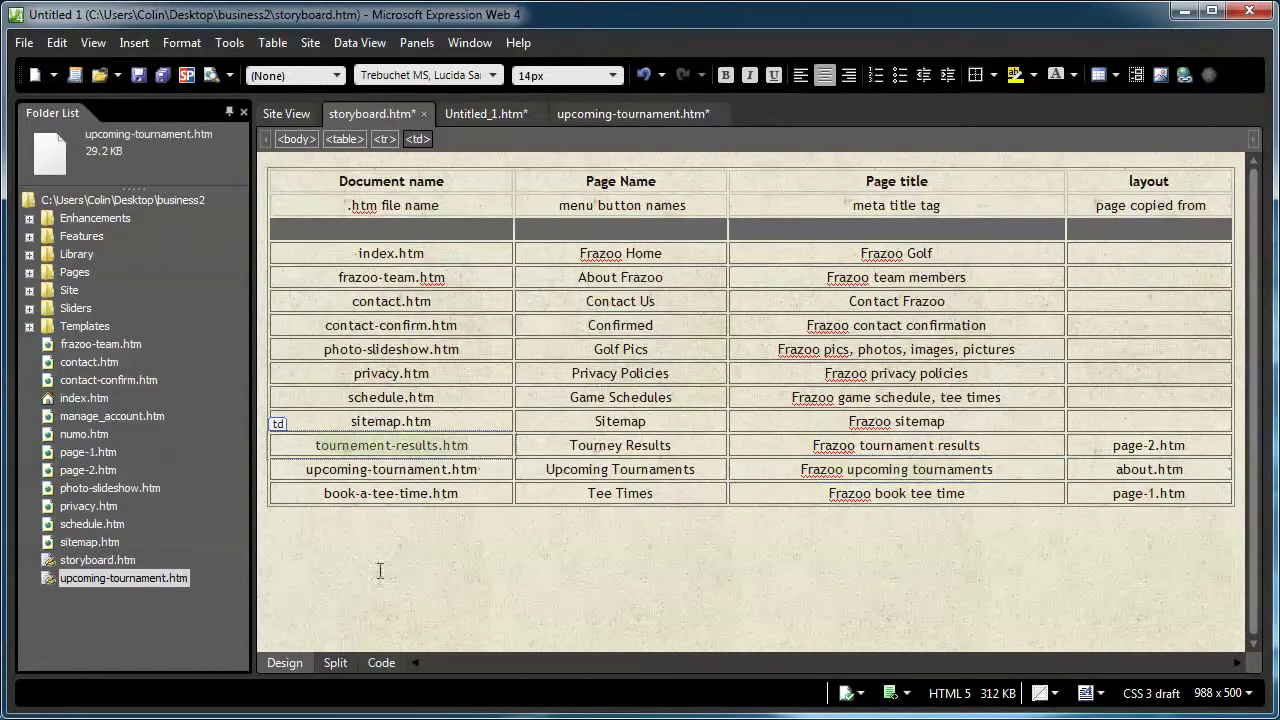
pyautogui.rightClick(433, 452)
pyautogui.click(491, 483)
pyautogui.doubleClick(101, 466)
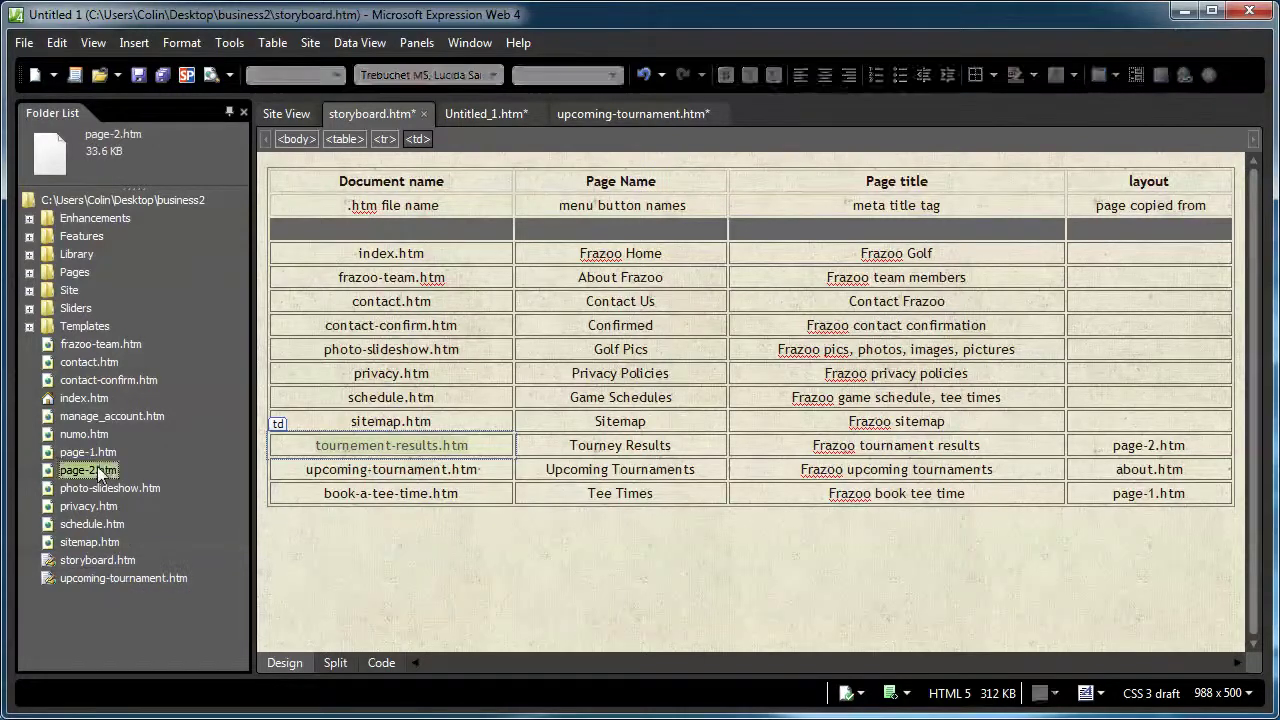
pyautogui.click(26, 43)
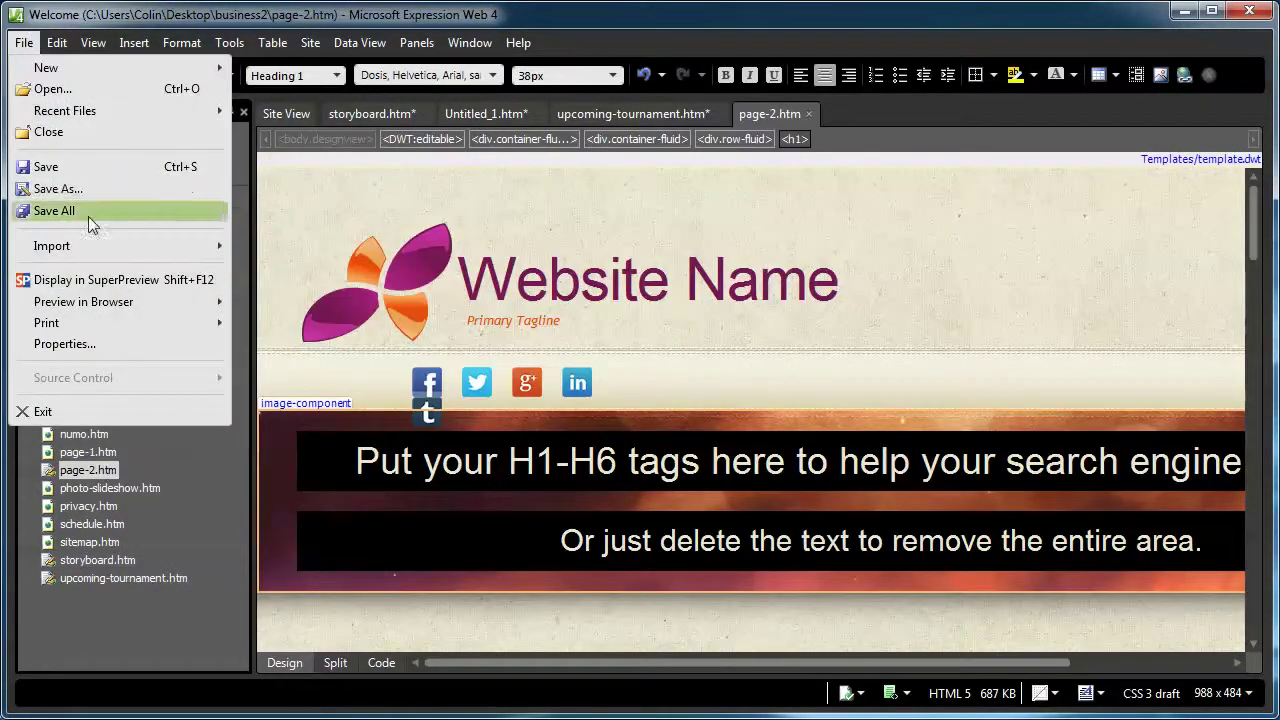
pyautogui.click(105, 188)
pyautogui.hotkey('ctrl', 'v')
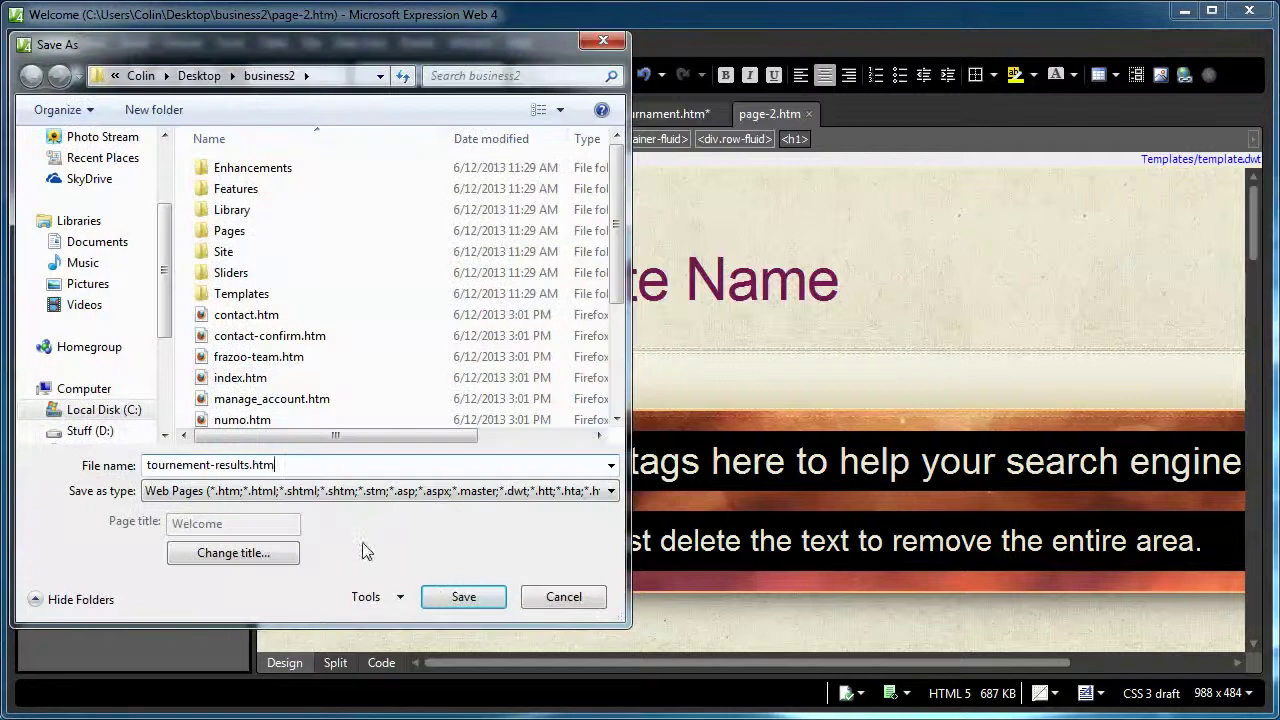
pyautogui.click(456, 579)
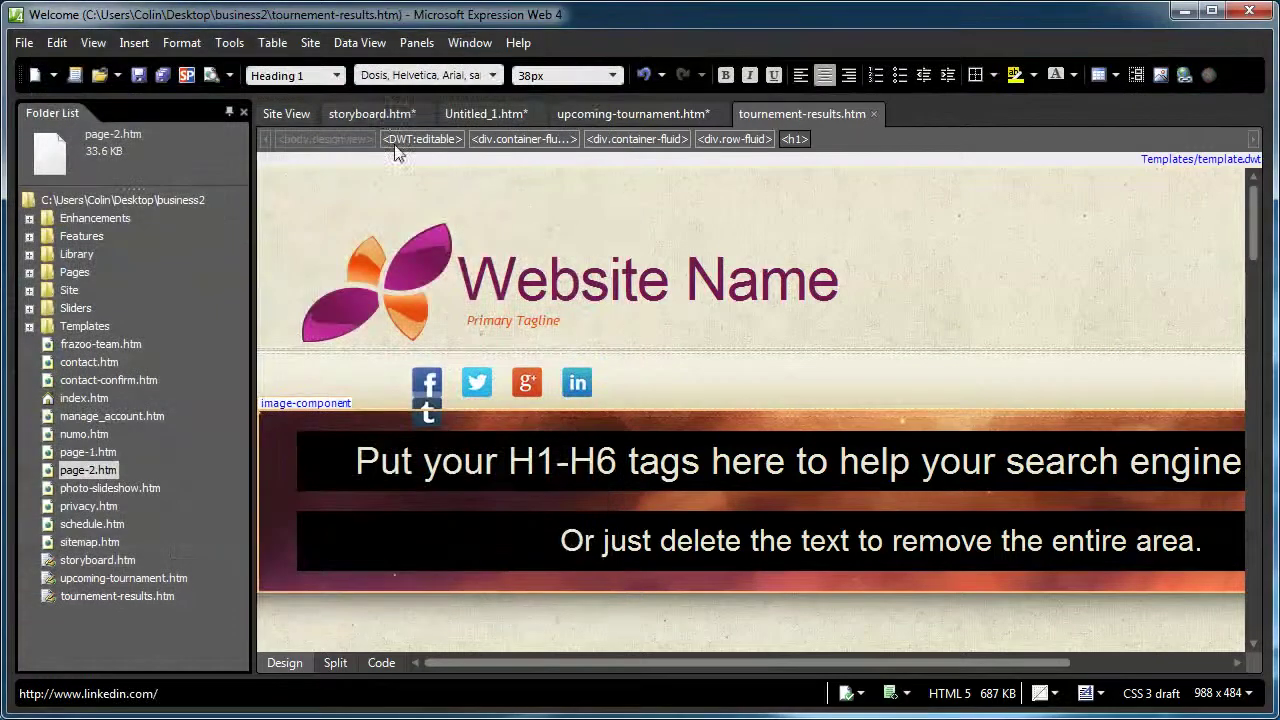
# - Copy the file name book-a-tee-time.htm from the storyboard, open page-1.htm and save it under that name
pyautogui.click(382, 113)
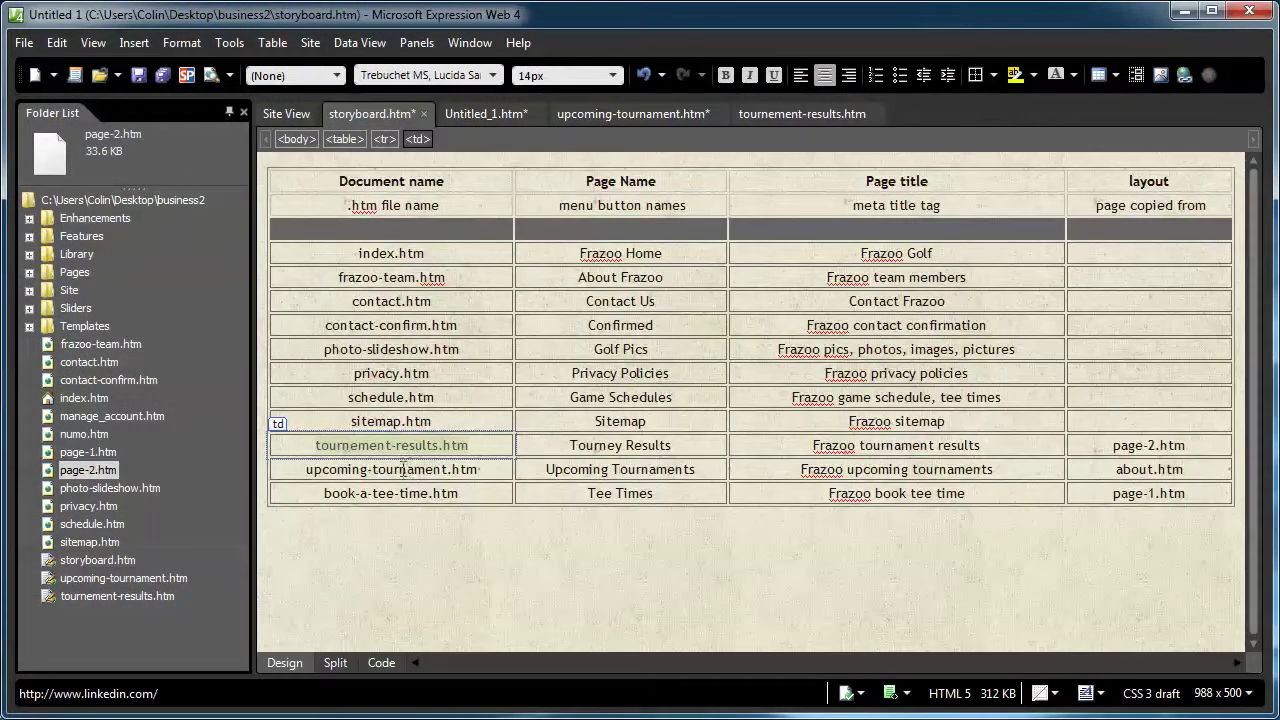
pyautogui.click(294, 495)
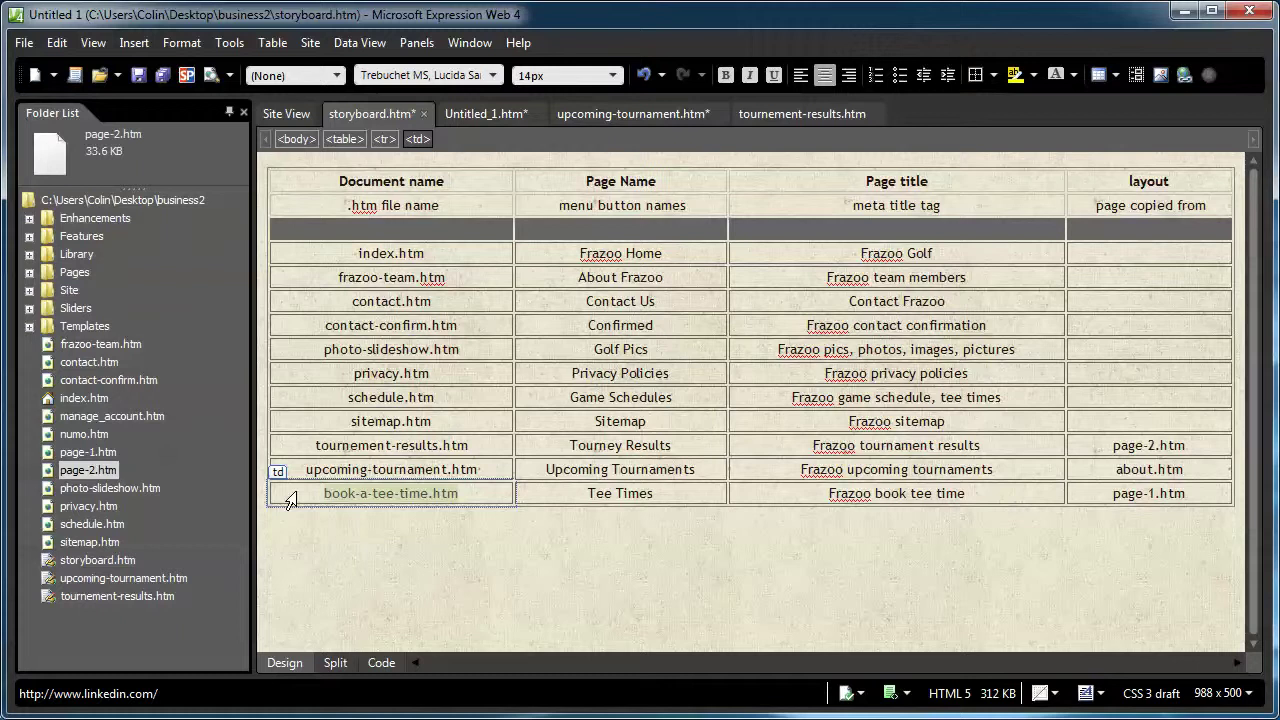
pyautogui.rightClick(340, 497)
pyautogui.click(401, 159)
pyautogui.click(100, 454)
pyautogui.doubleClick(100, 454)
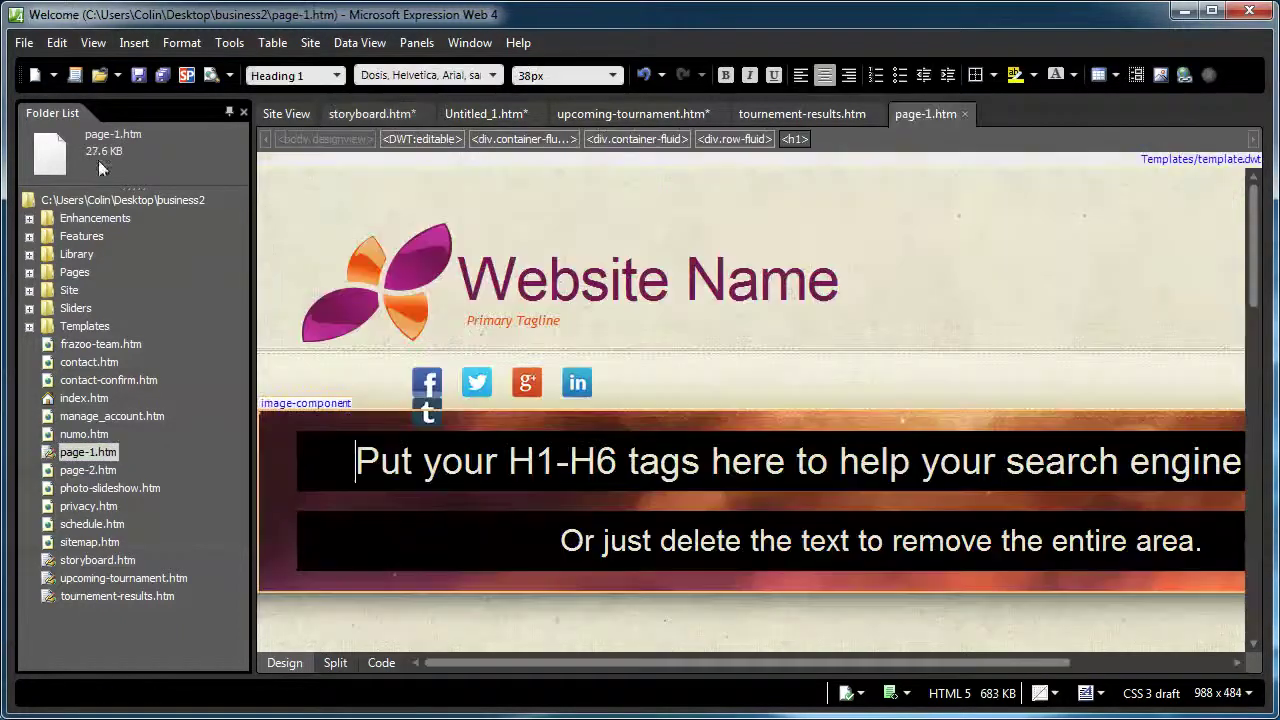
pyautogui.click(23, 42)
pyautogui.click(73, 188)
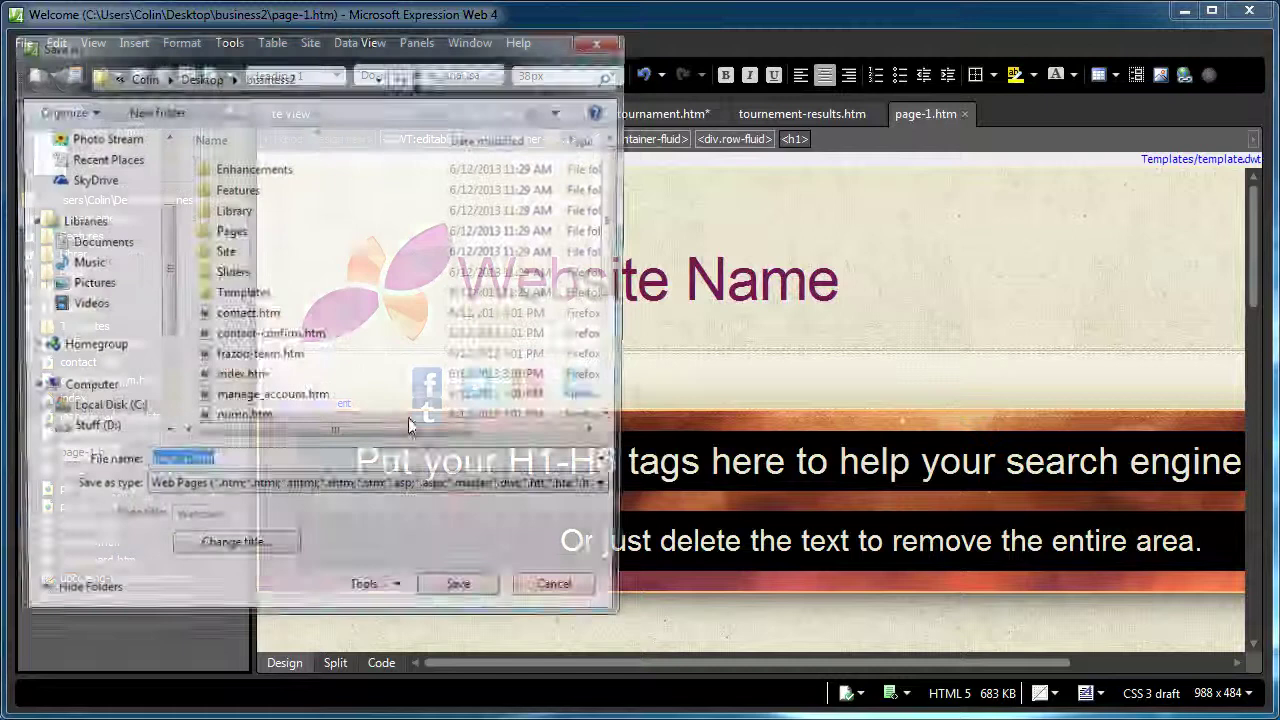
pyautogui.hotkey('ctrl', 'v')
pyautogui.click(463, 597)
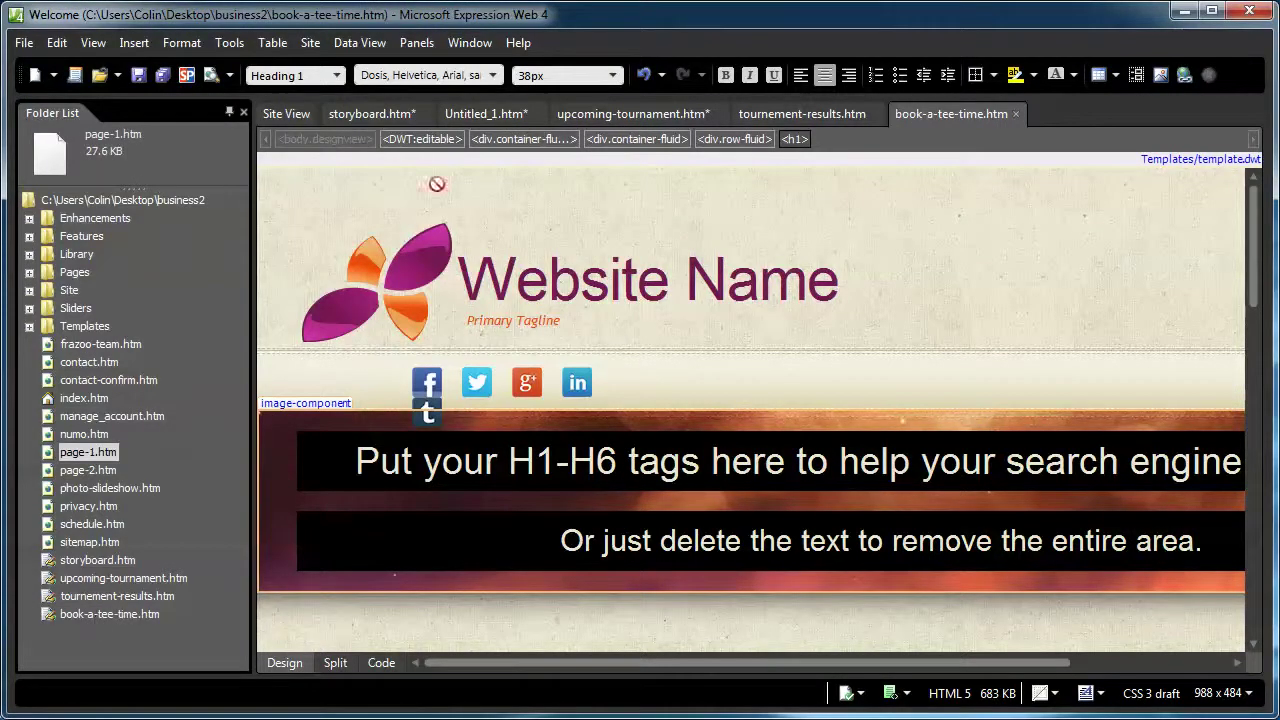
# - Copy "Frazoo tournament results" from the storyboard and enter it as the title in tournement-results.htm's page properties
pyautogui.click(373, 114)
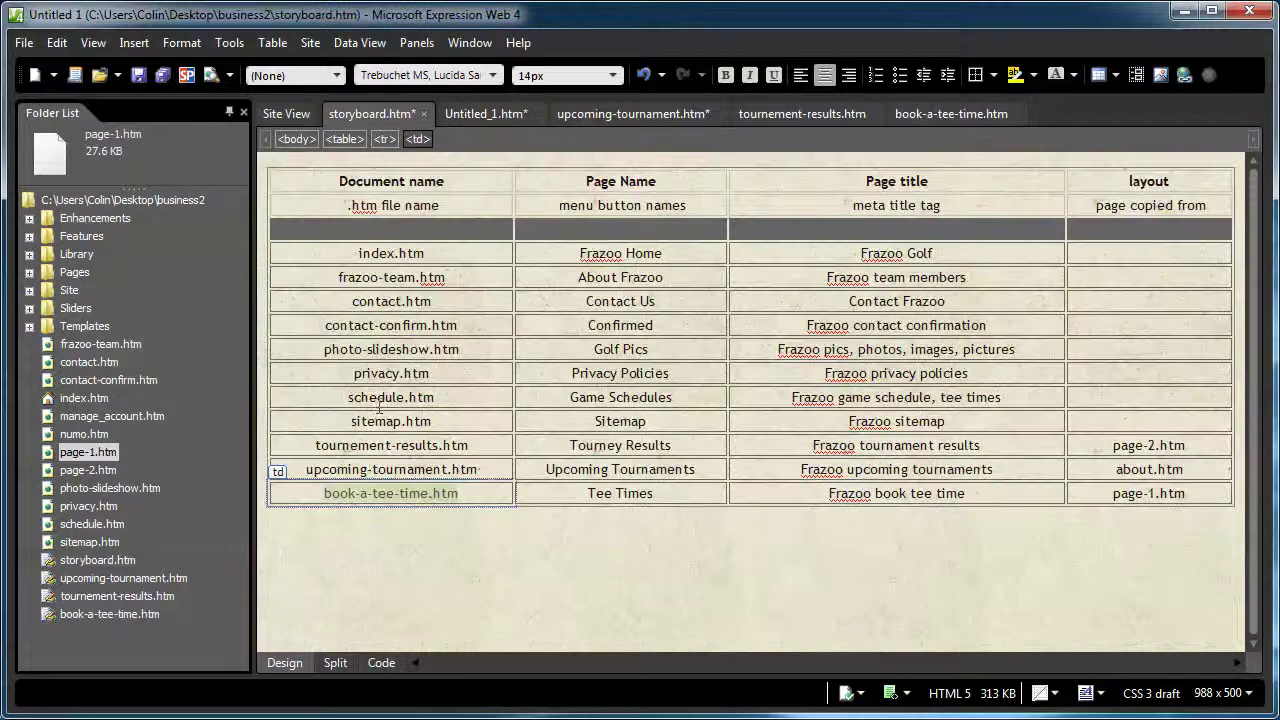
pyautogui.click(965, 468)
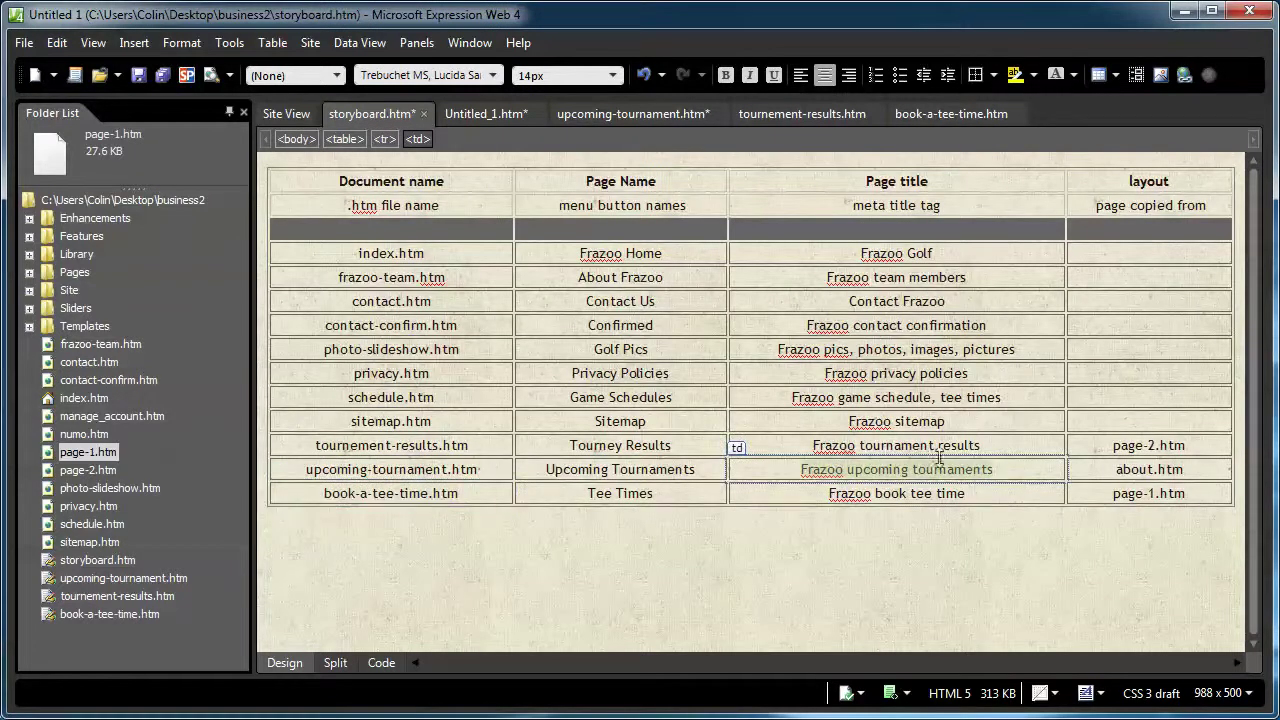
pyautogui.click(995, 446)
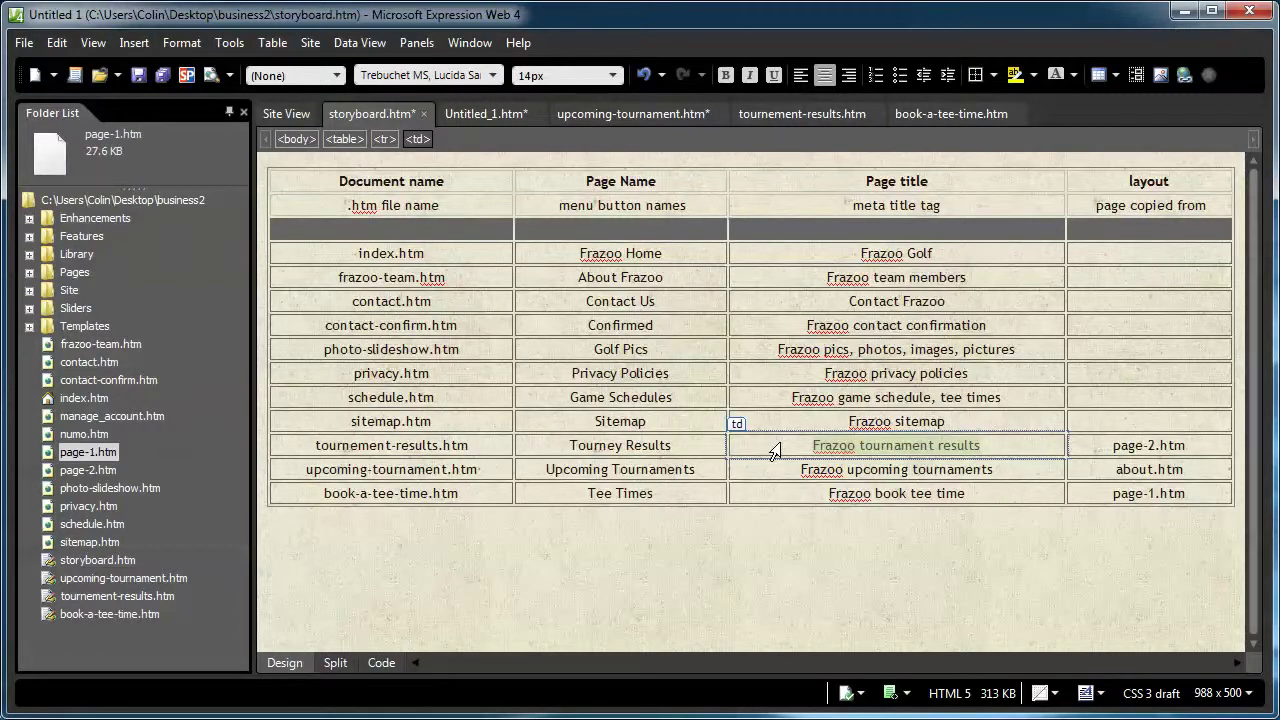
pyautogui.click(803, 117)
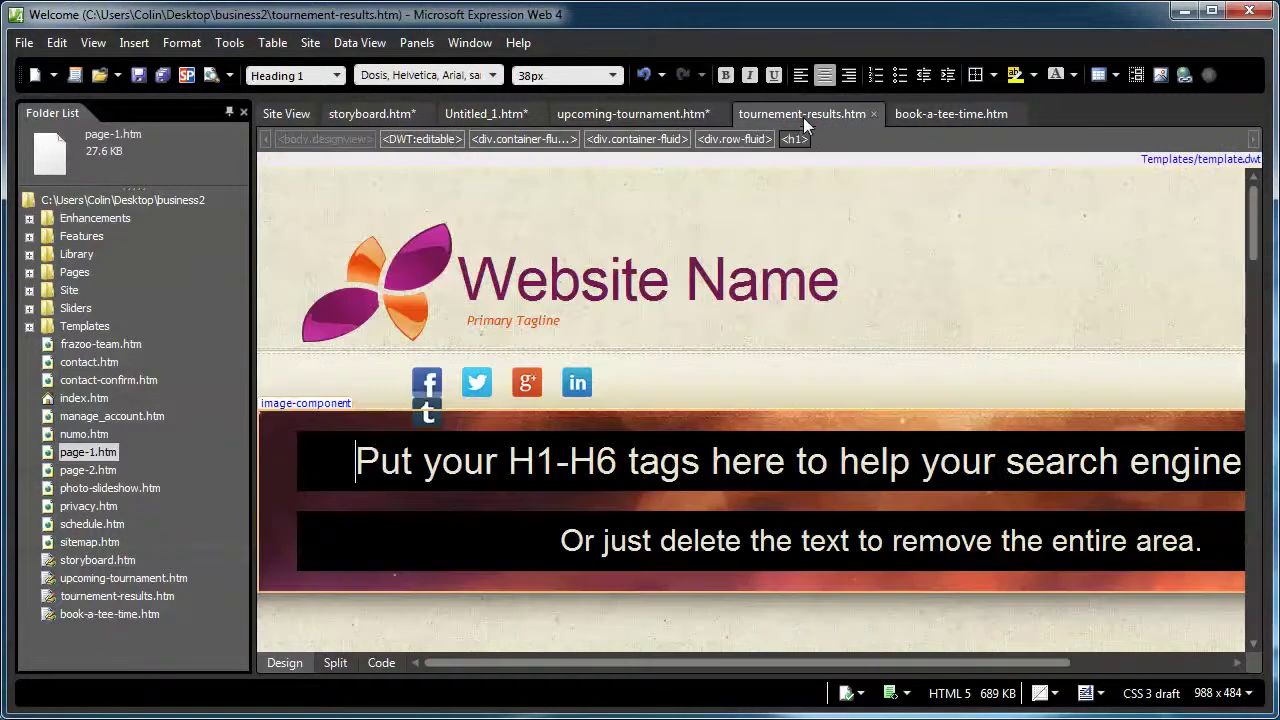
pyautogui.rightClick(858, 413)
pyautogui.click(936, 582)
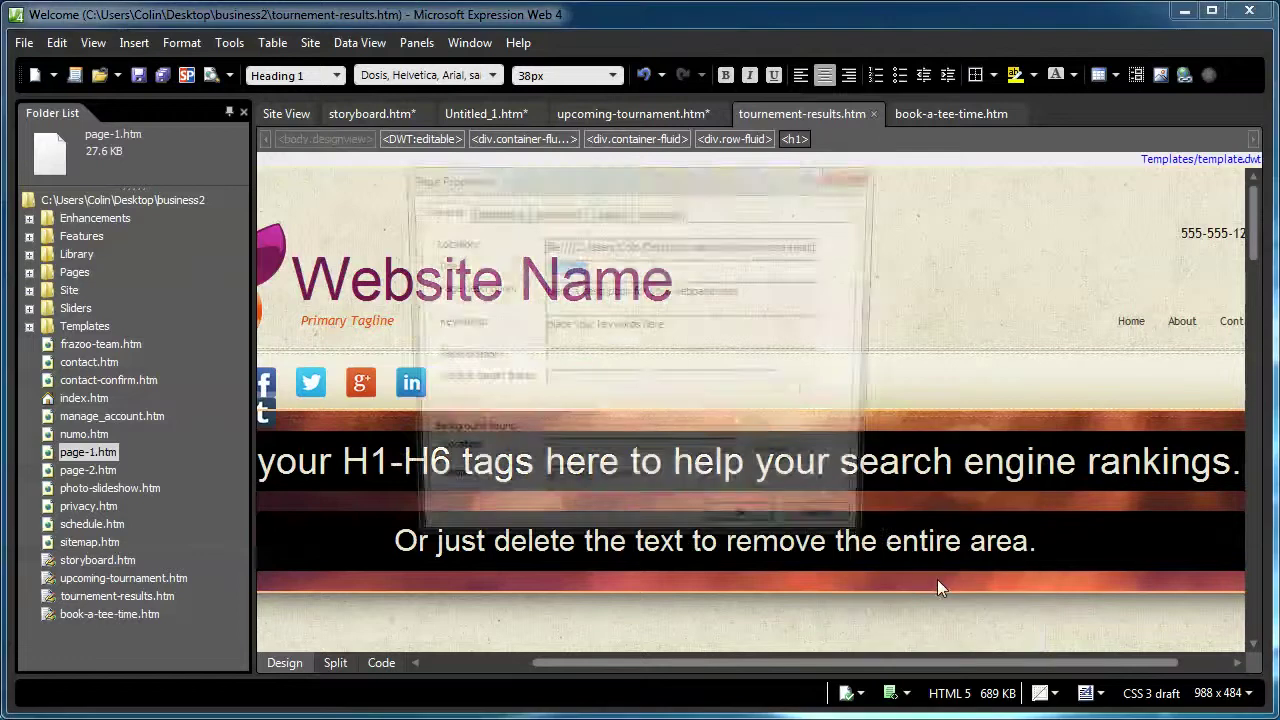
pyautogui.hotkey('ctrl', 'v')
# - Clear the placeholder keywords and page description of tournement-results.htm and apply the page properties
pyautogui.moveTo(694, 326); pyautogui.dragTo(577, 327)
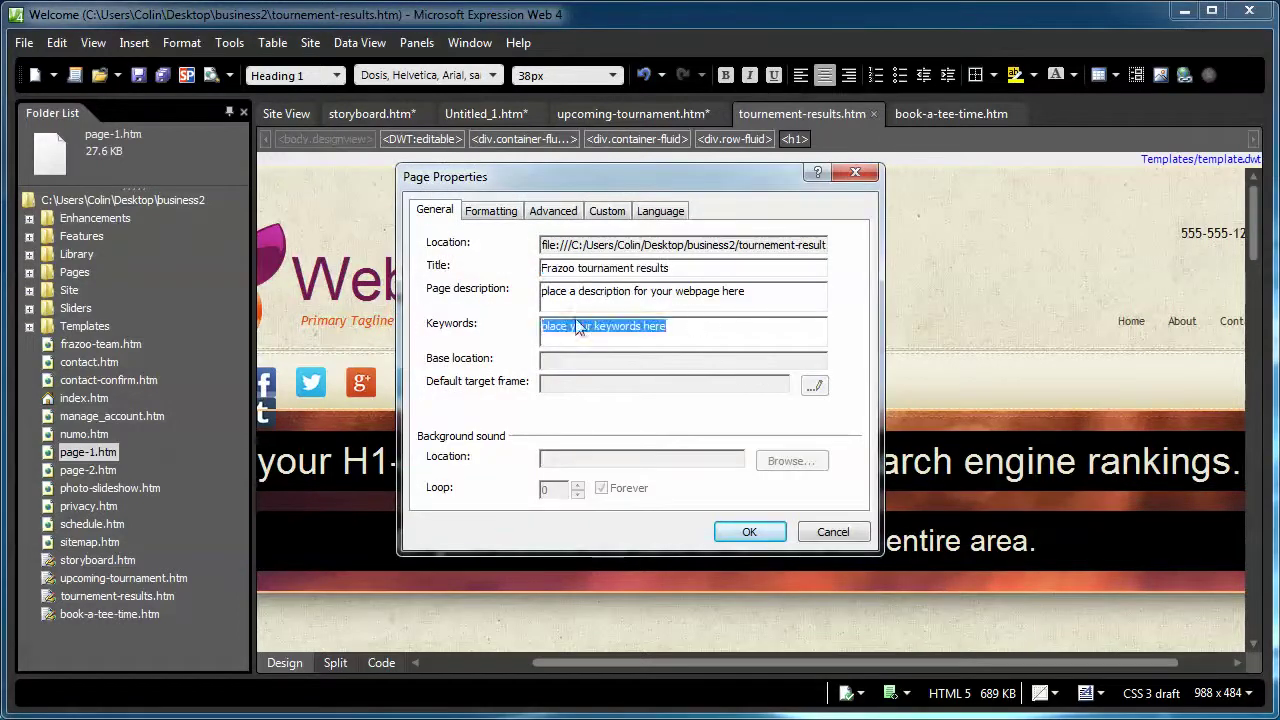
pyautogui.press('BackSpace')
pyautogui.moveTo(757, 290); pyautogui.dragTo(540, 291)
pyautogui.press('BackSpace')
pyautogui.click(749, 531)
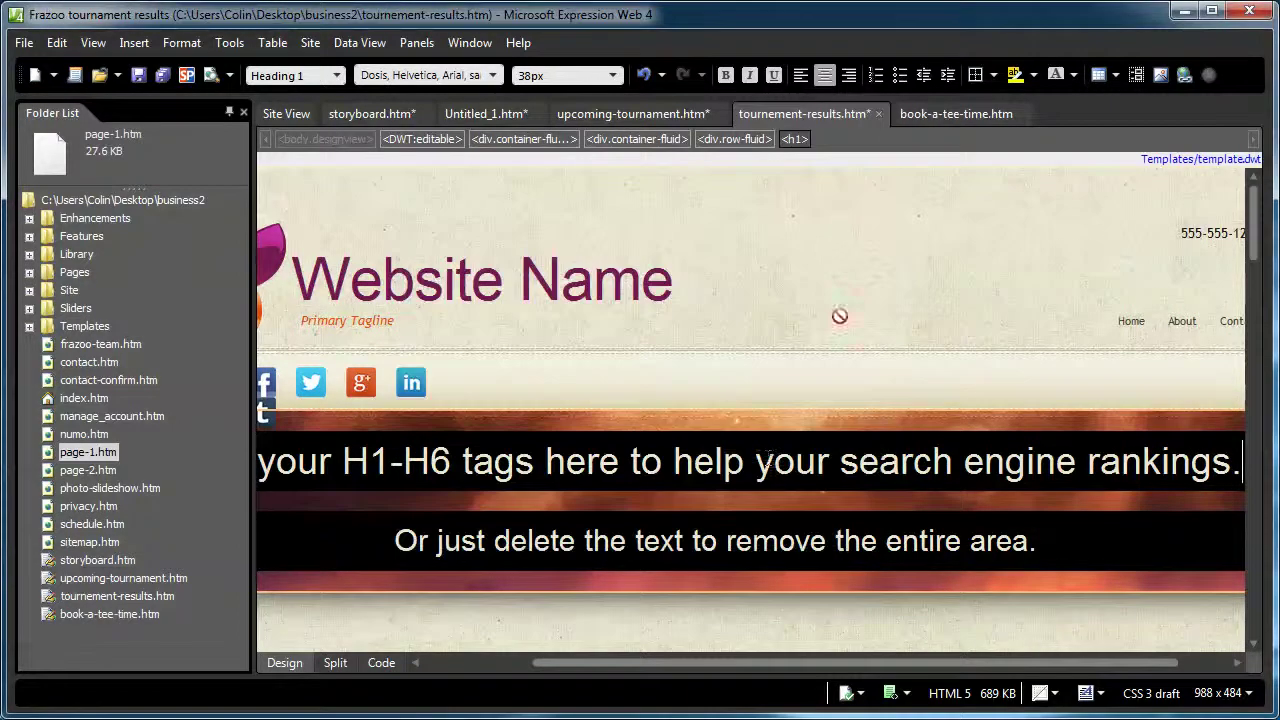
# - Copy "Frazoo book tee time" from the storyboard and enter it as the title in book-a-tee-time.htm's page properties
pyautogui.click(365, 115)
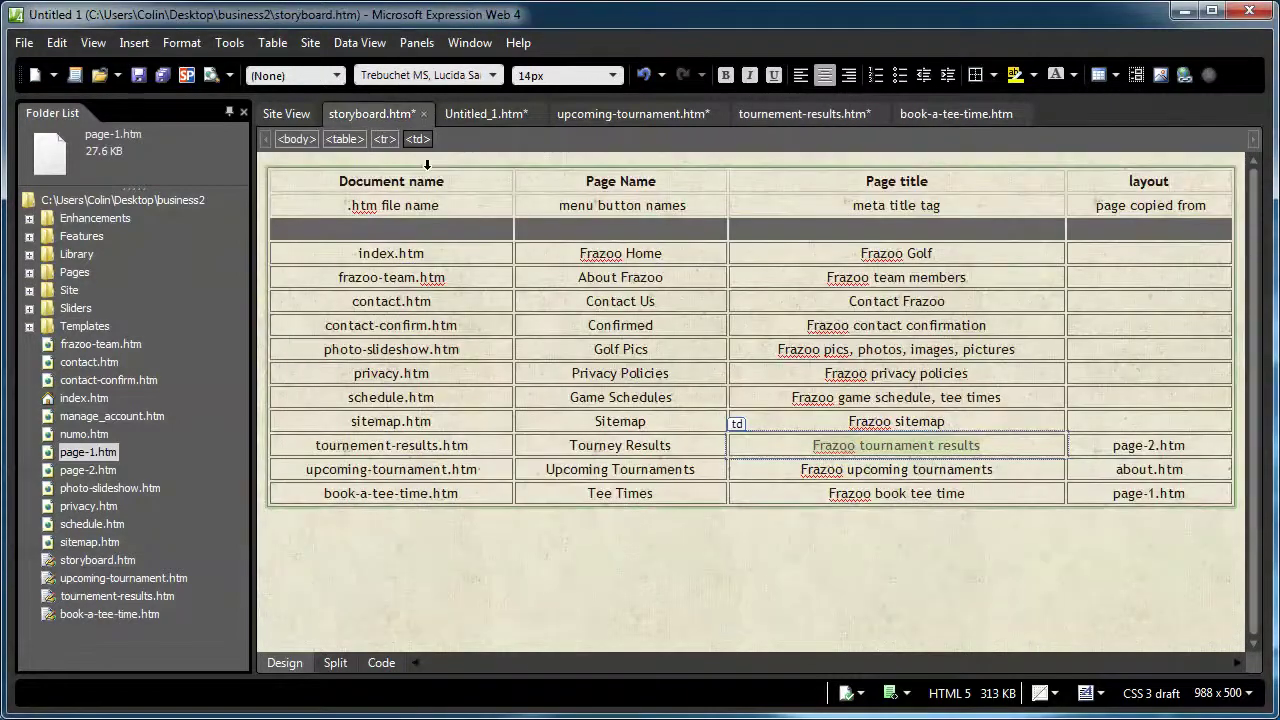
pyautogui.tripleClick(966, 495)
pyautogui.hotkey('ctrl', 'c')
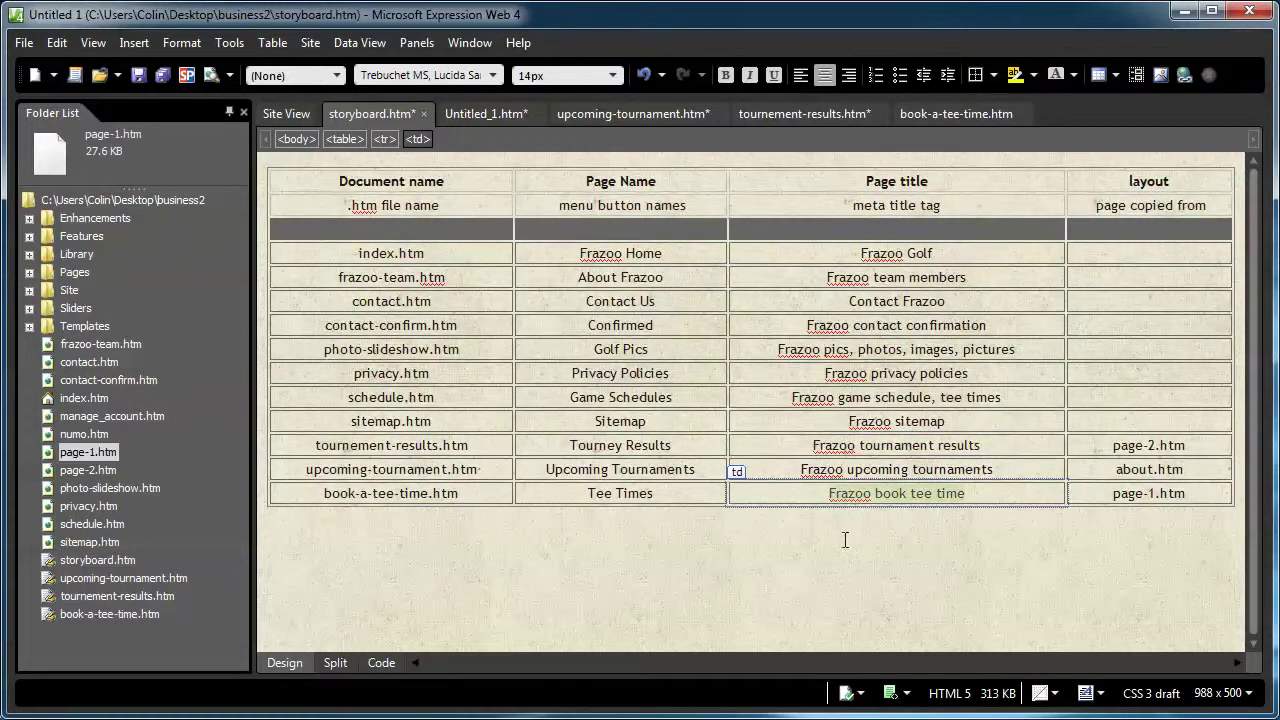
pyautogui.click(941, 115)
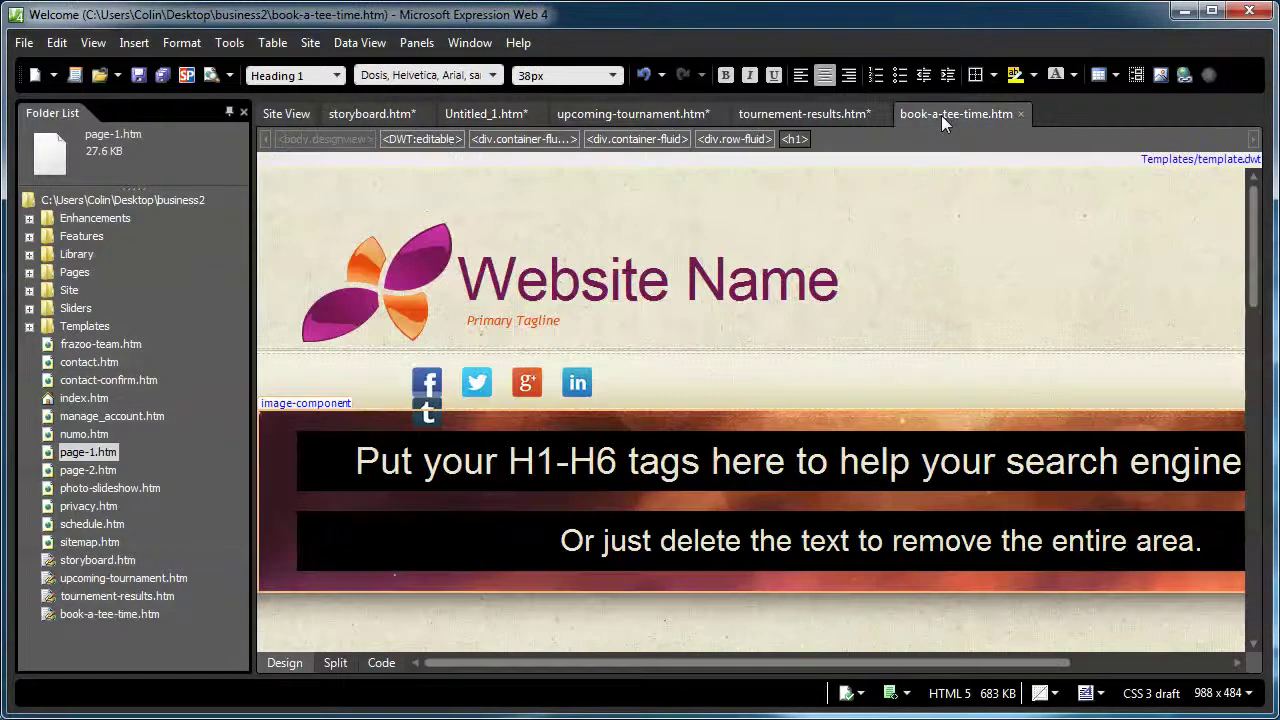
pyautogui.rightClick(843, 473)
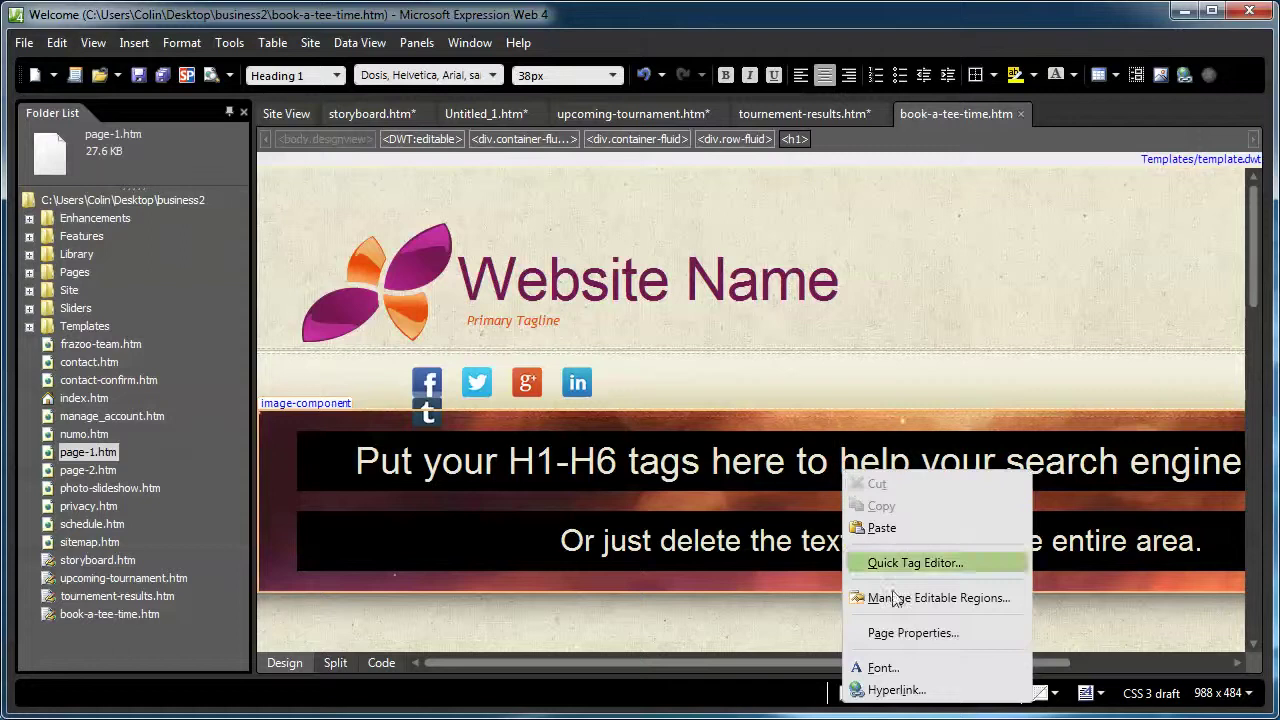
pyautogui.click(895, 634)
pyautogui.hotkey('ctrl', 'v')
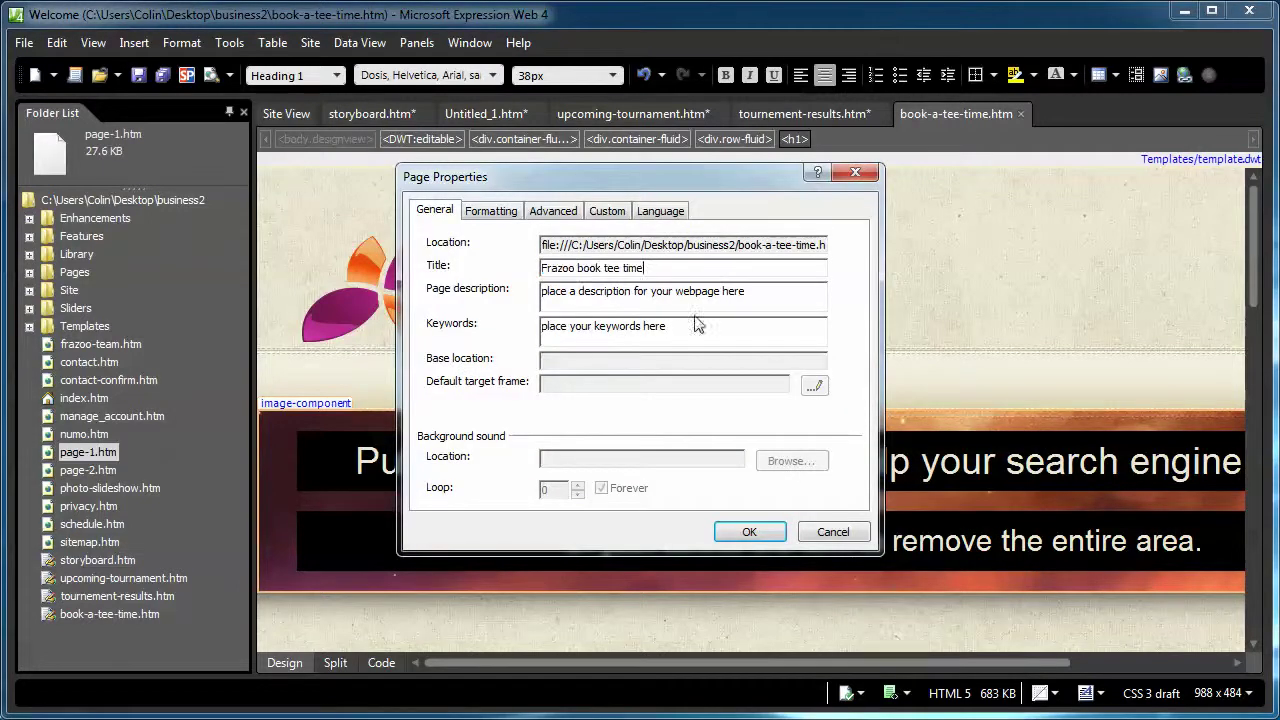
# - Clear the placeholder keywords and page description of book-a-tee-time.htm and apply the page properties
pyautogui.tripleClick(697, 323)
pyautogui.press('Delete')
pyautogui.tripleClick(760, 289)
pyautogui.press('Delete')
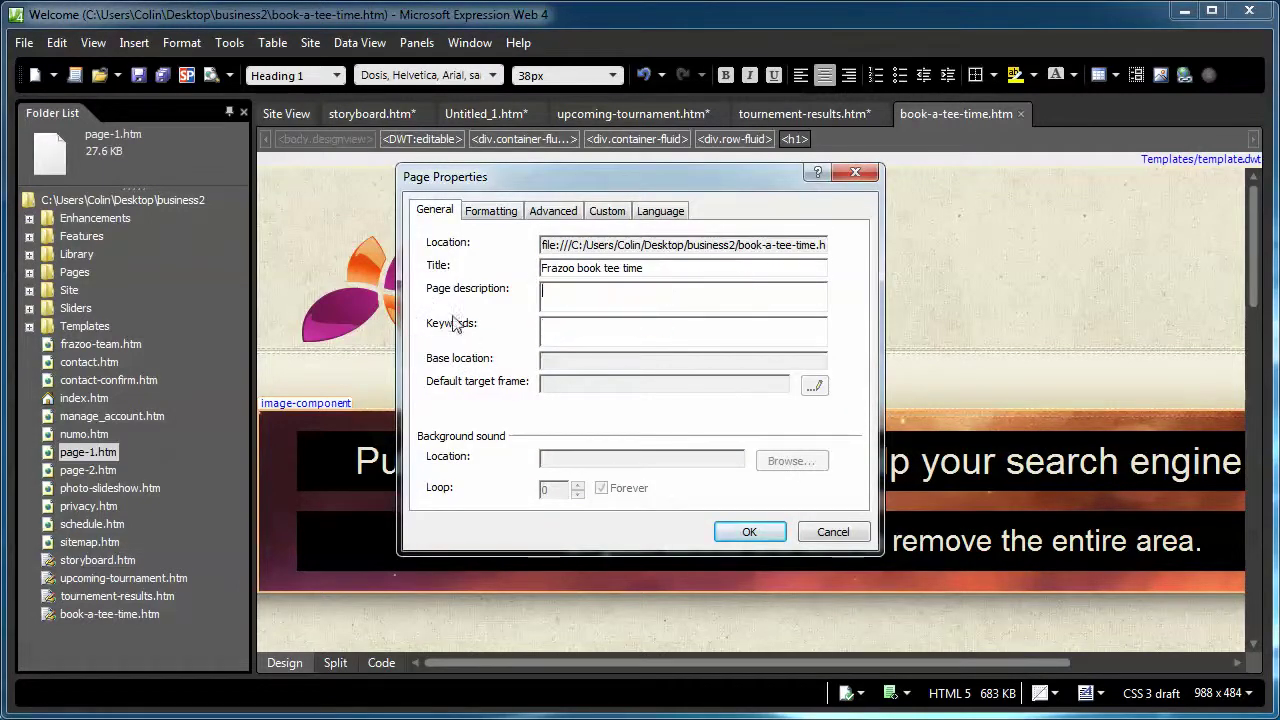
pyautogui.click(745, 533)
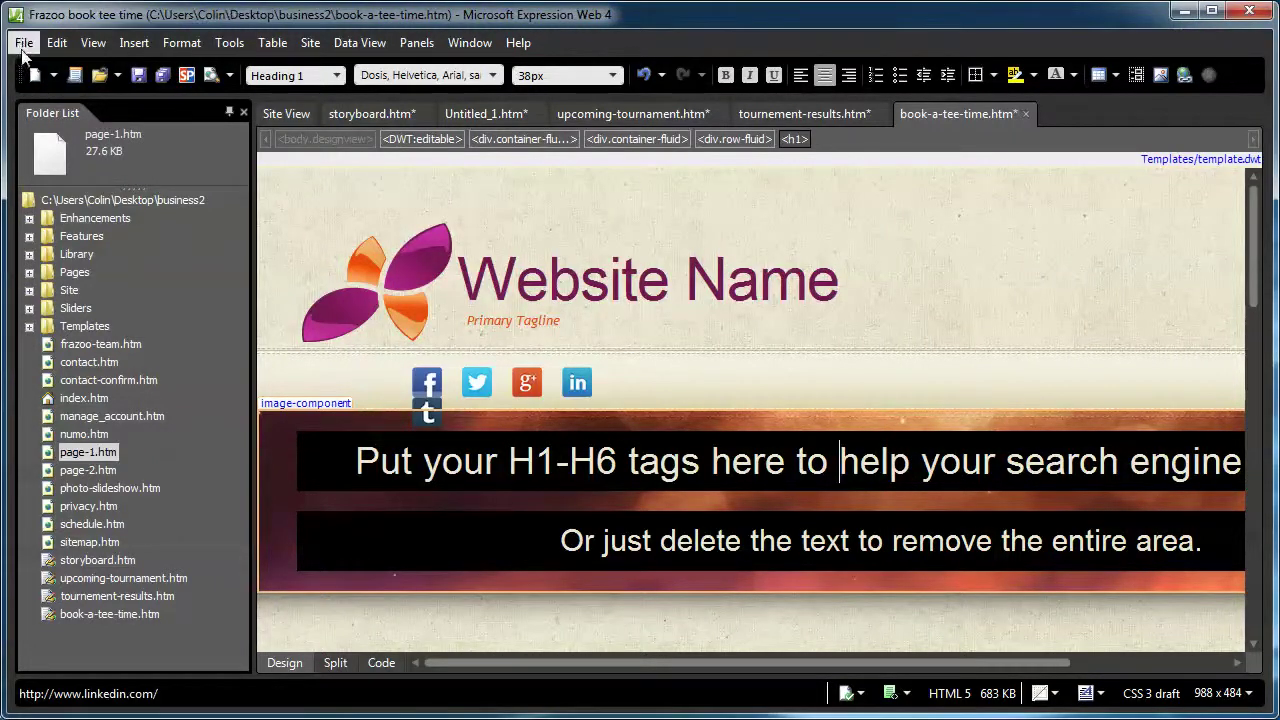
# - Save all open pages, storing the untitled page list as home_page.htm
pyautogui.click(24, 42)
pyautogui.click(62, 210)
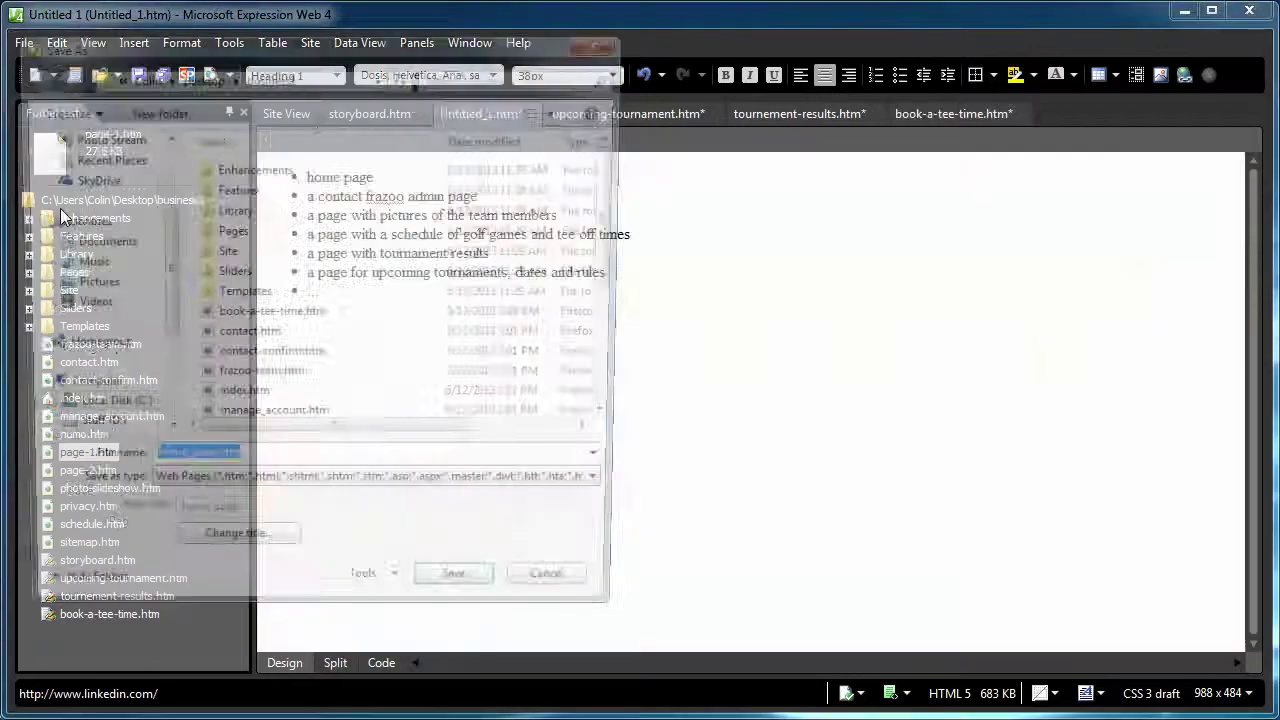
pyautogui.click(492, 604)
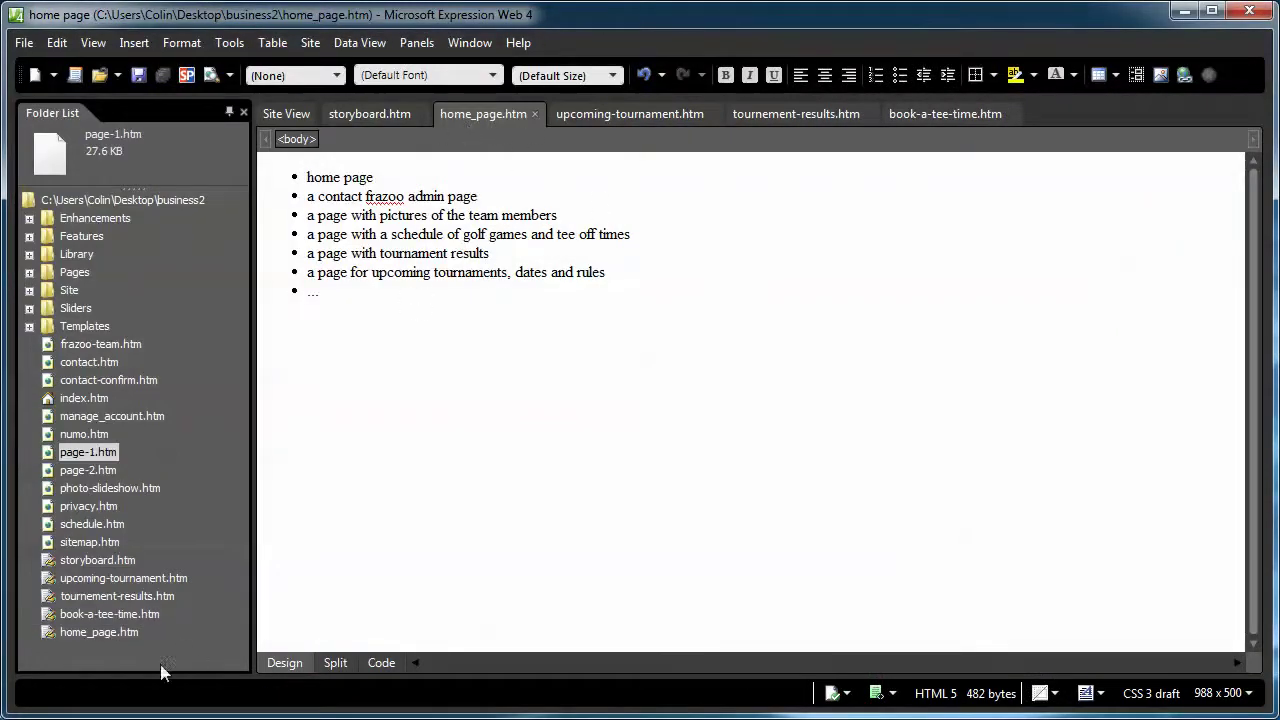
# - Compare the site's home_page.htm, manage_account.htm, page-1.htm and page-2.htm with the storyboard's document names
pyautogui.click(104, 634)
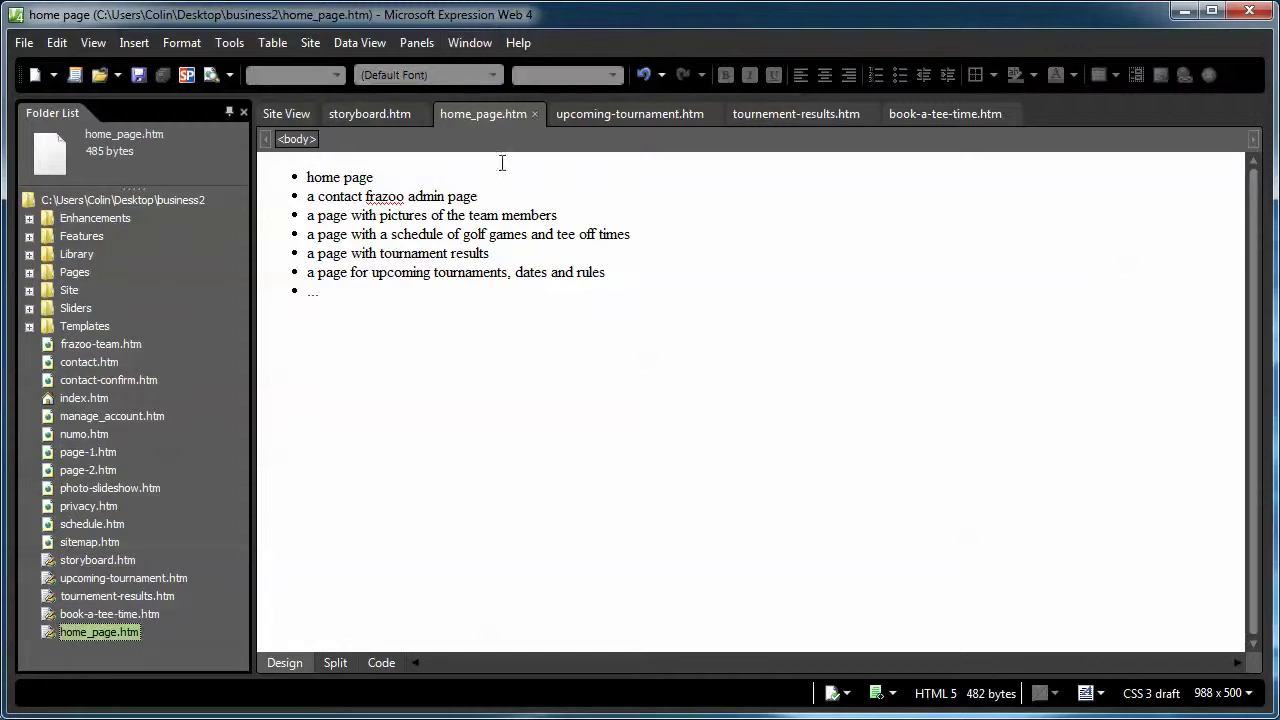
pyautogui.click(370, 113)
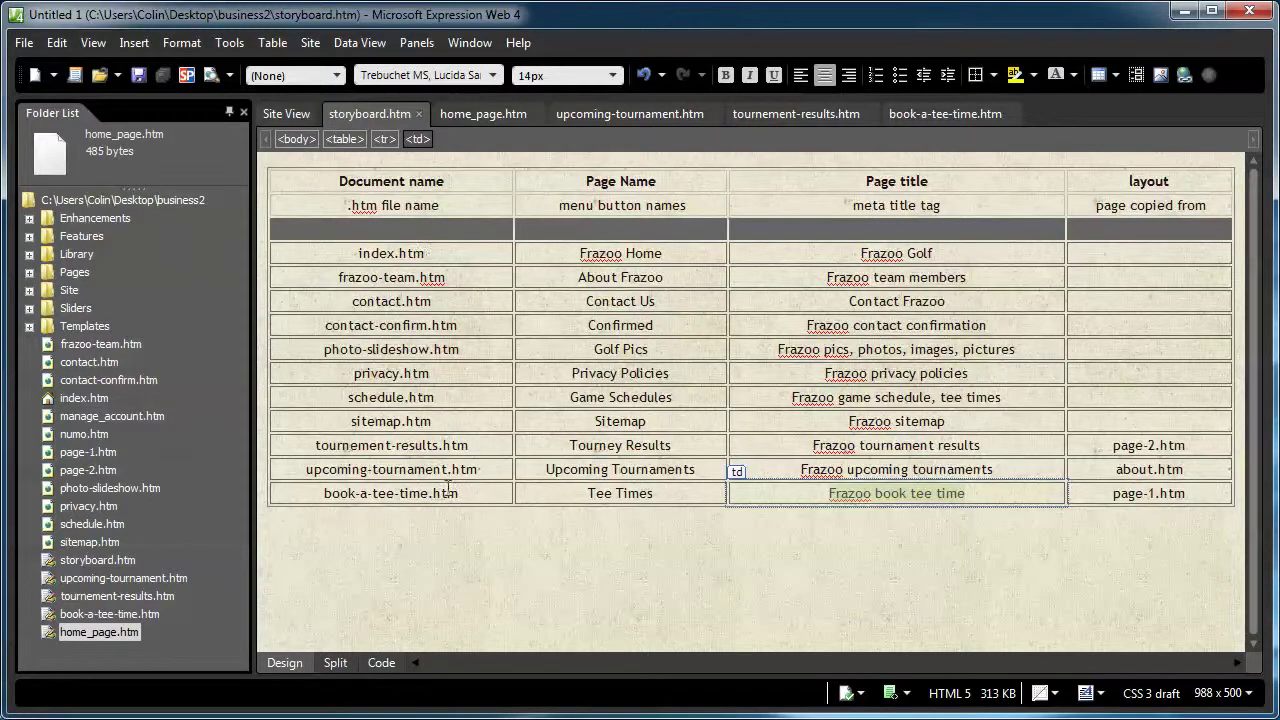
pyautogui.click(96, 450)
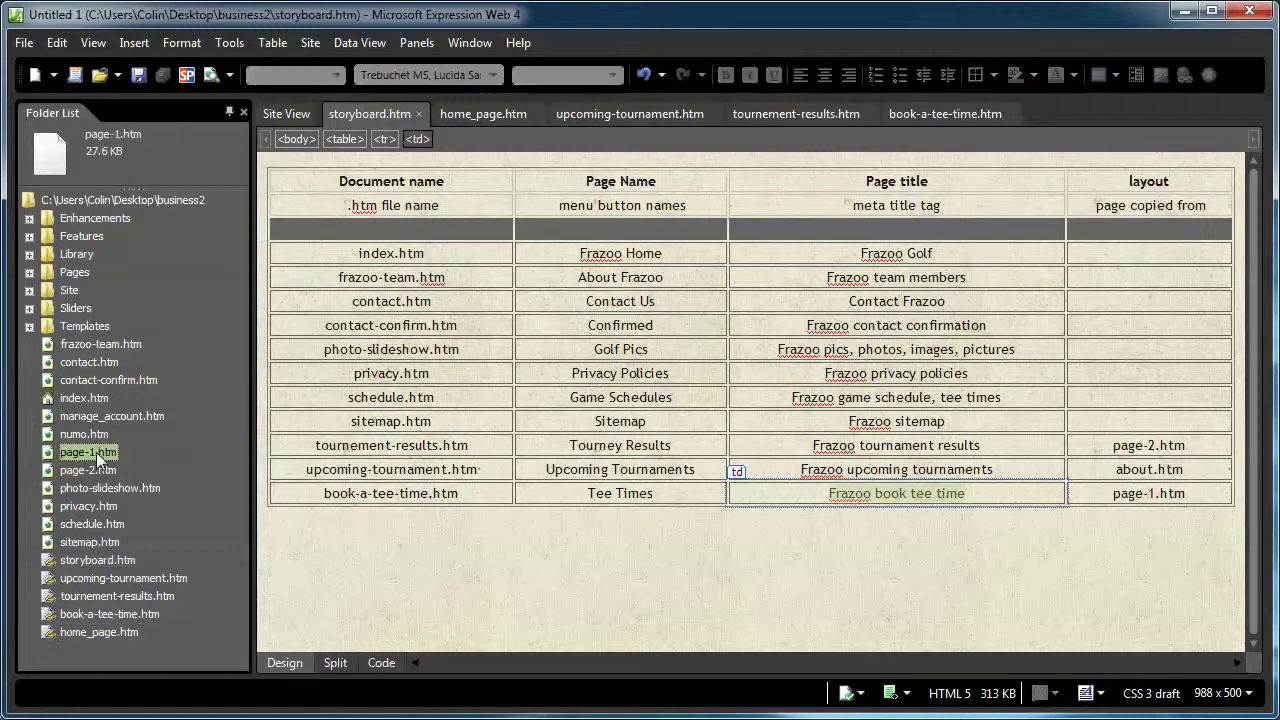
pyautogui.click(96, 415)
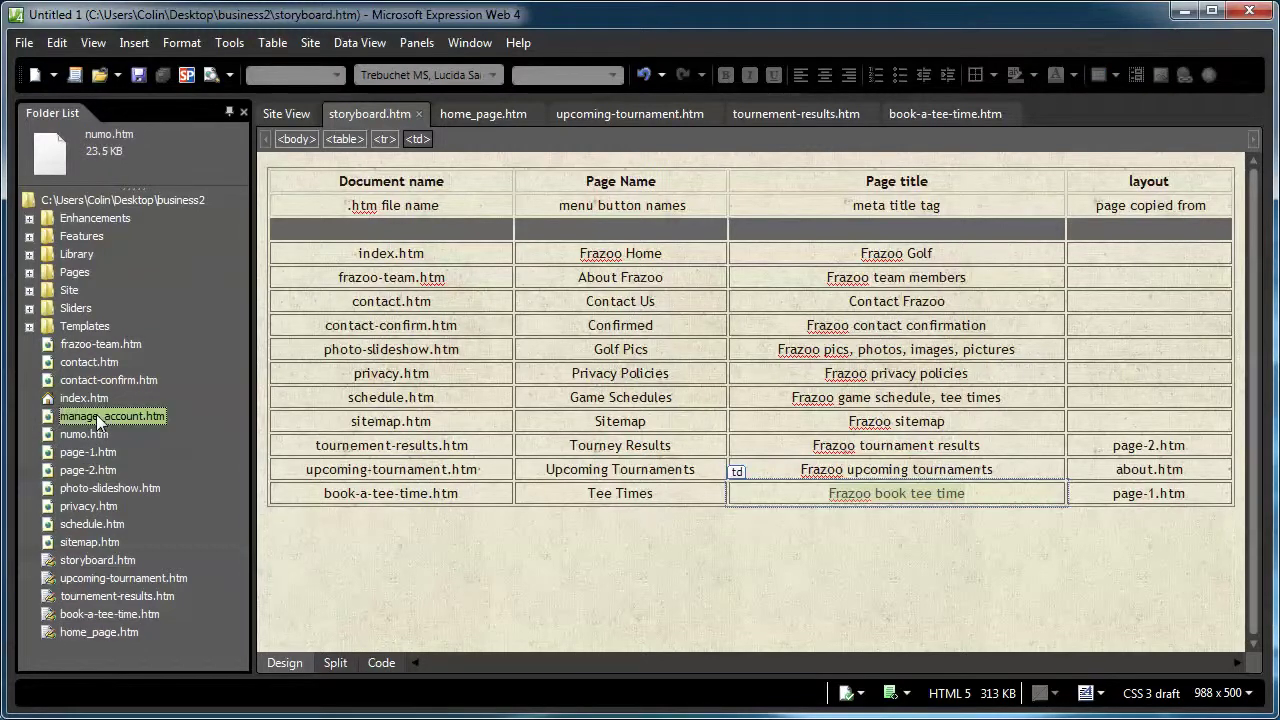
pyautogui.click(89, 469)
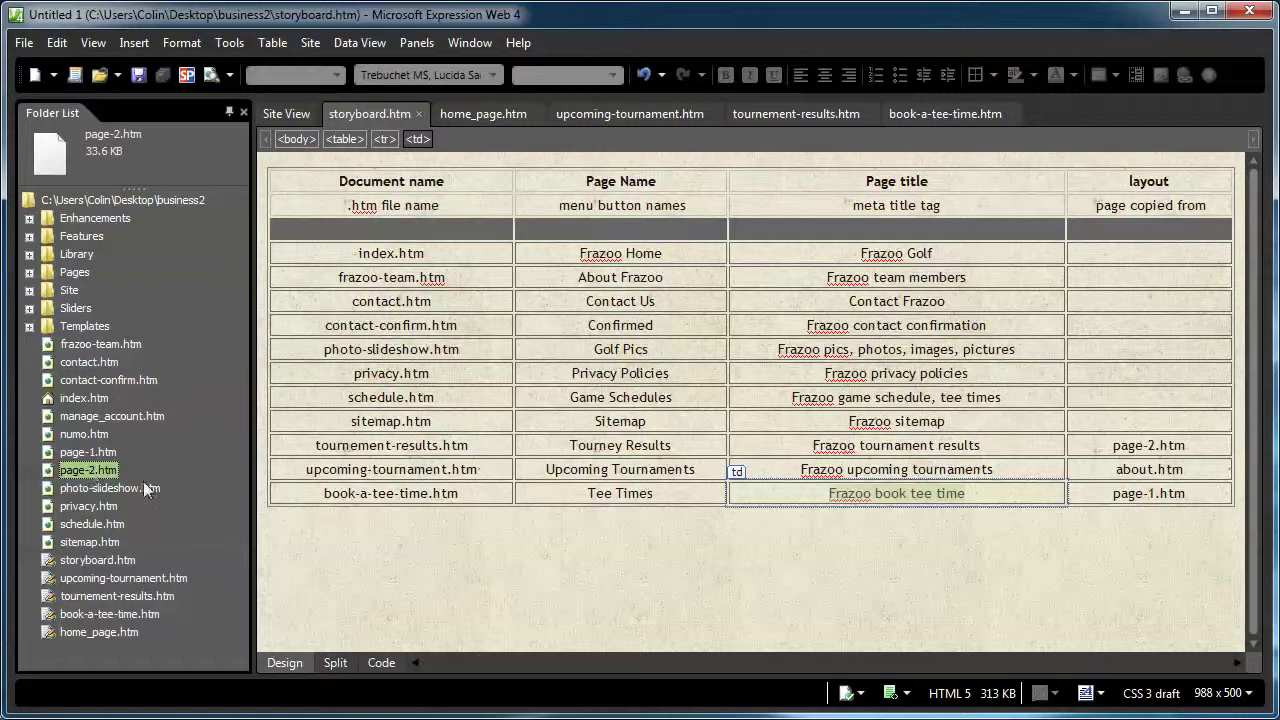
pyautogui.click(100, 455)
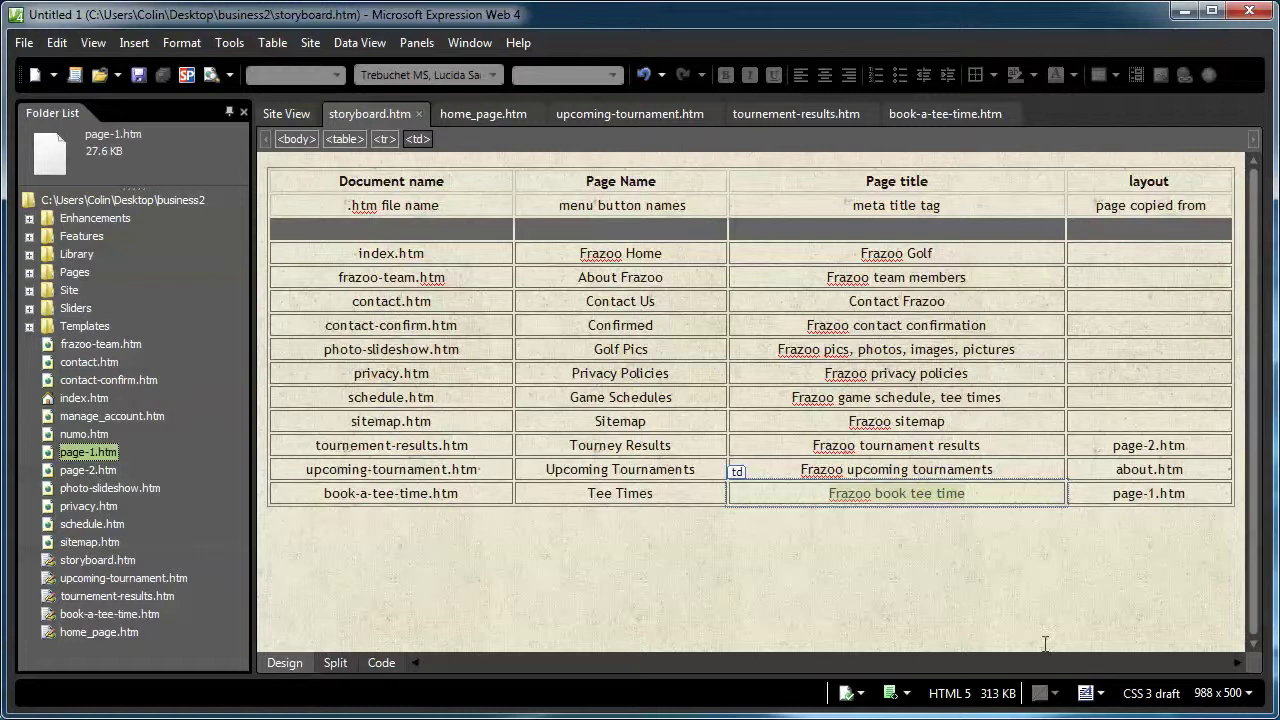
pyautogui.click(961, 628)
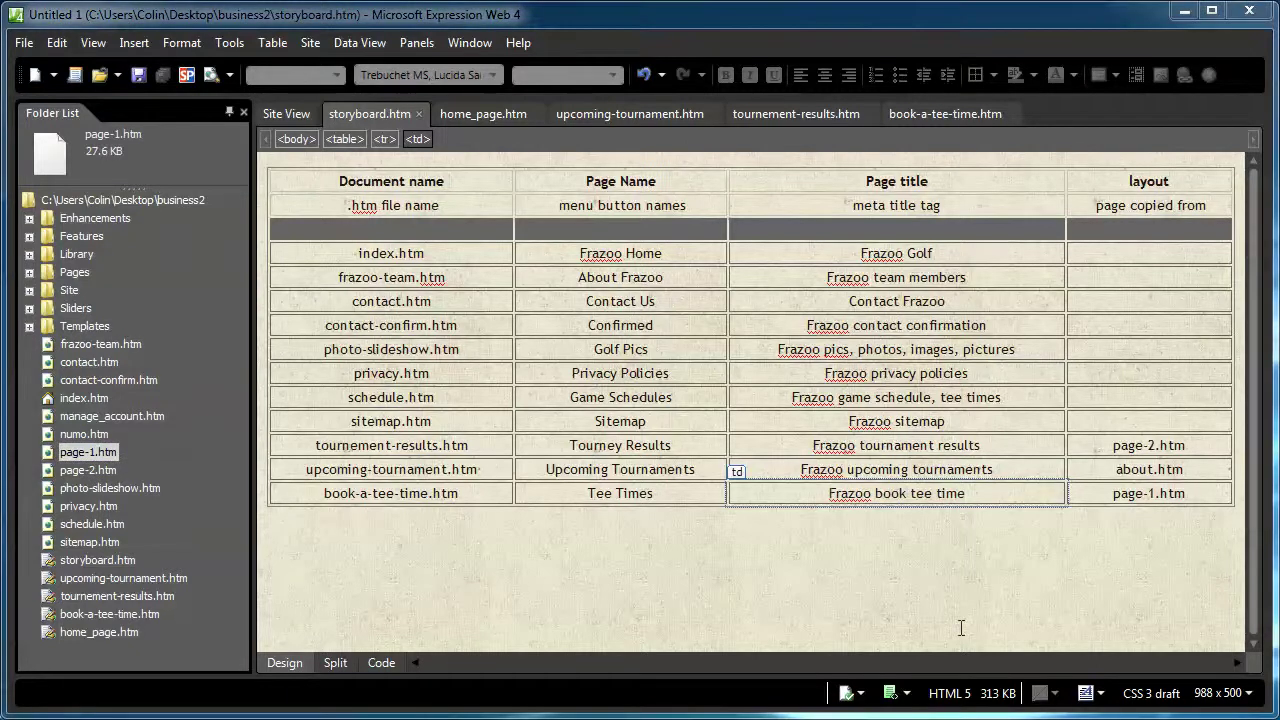